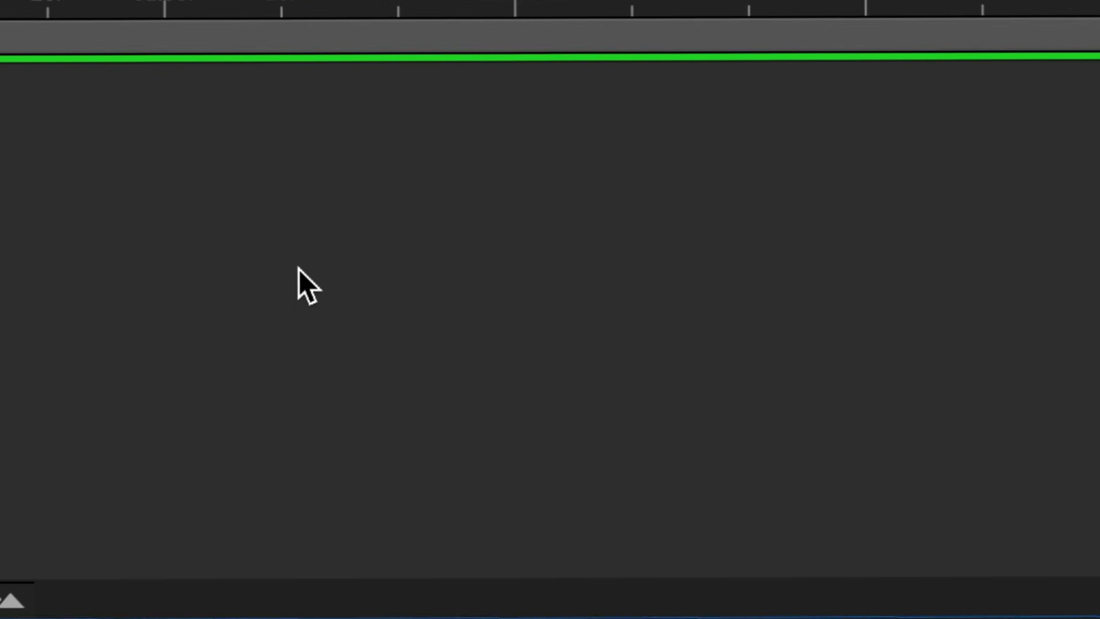
Step: Create a text layer reading "Soda" in the composition
{"action": "right_click", "coordinate": [494, 470]}
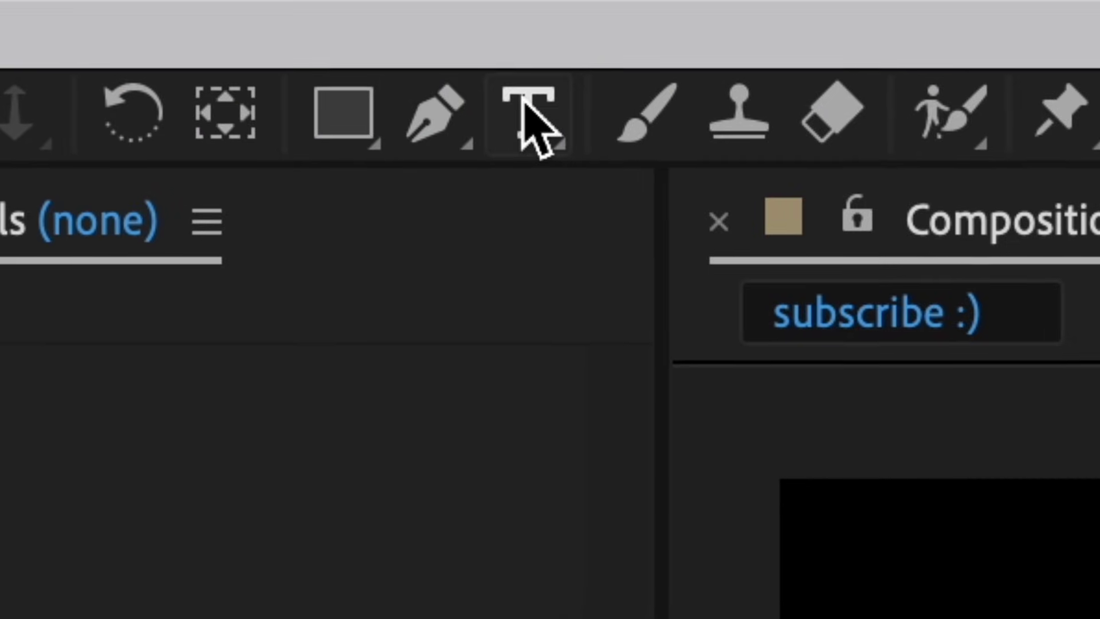
{"action": "left_click", "coordinate": [524, 106]}
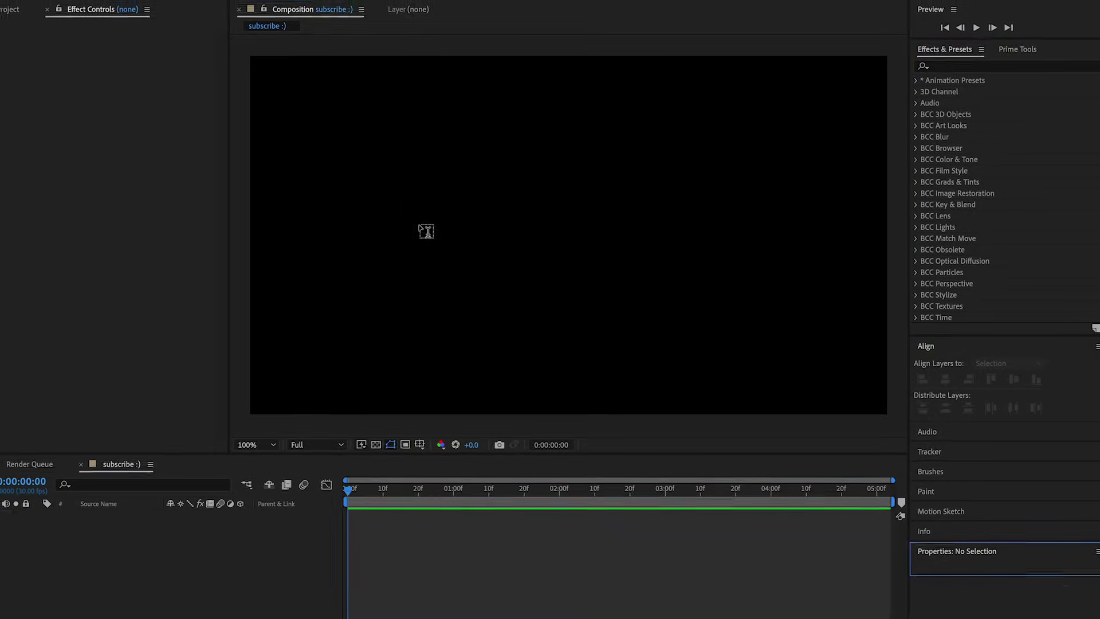
{"action": "left_click", "coordinate": [423, 229]}
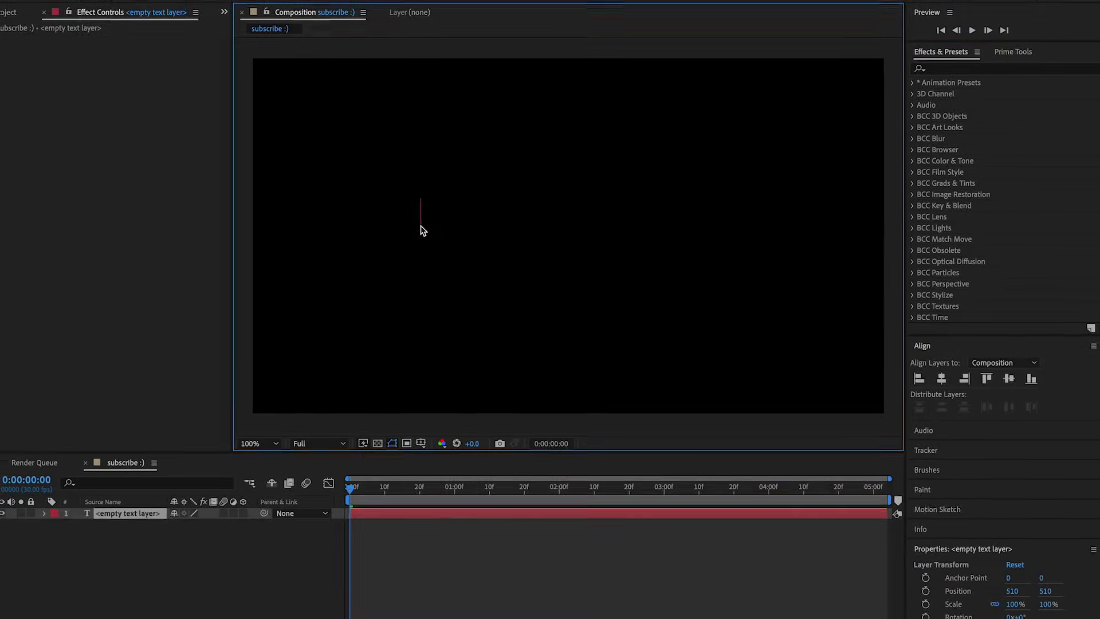
{"action": "type", "text": "soda"}
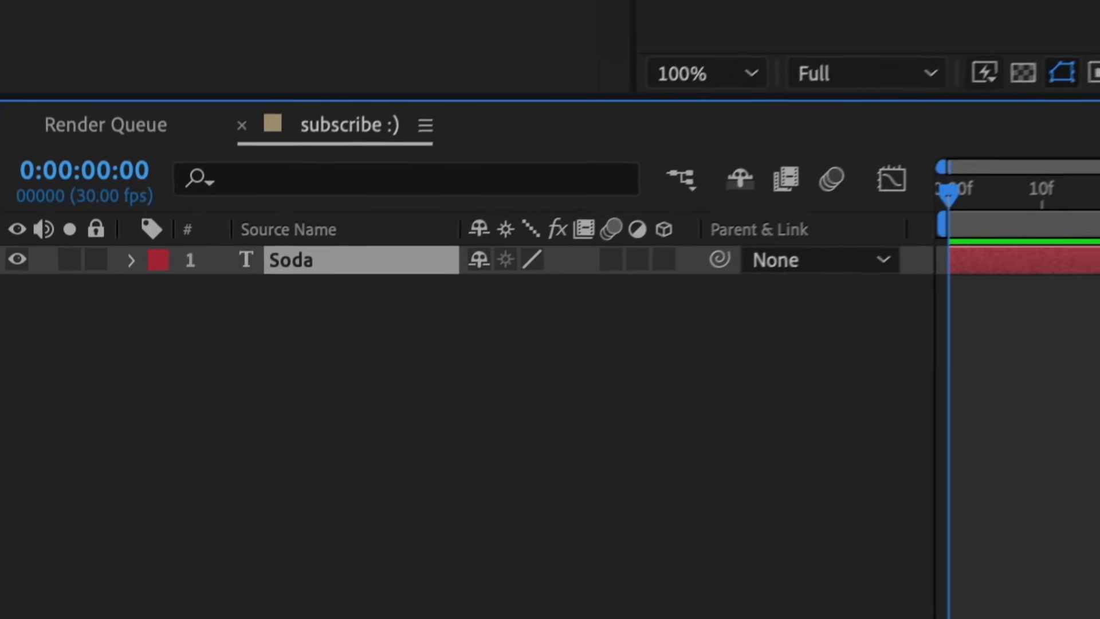
Step: Enlarge the Soda text layer to a scale of 473%
{"action": "key", "text": "s"}
{"action": "left_click_drag", "start_coordinate": [572, 291], "coordinate": [635, 291]}
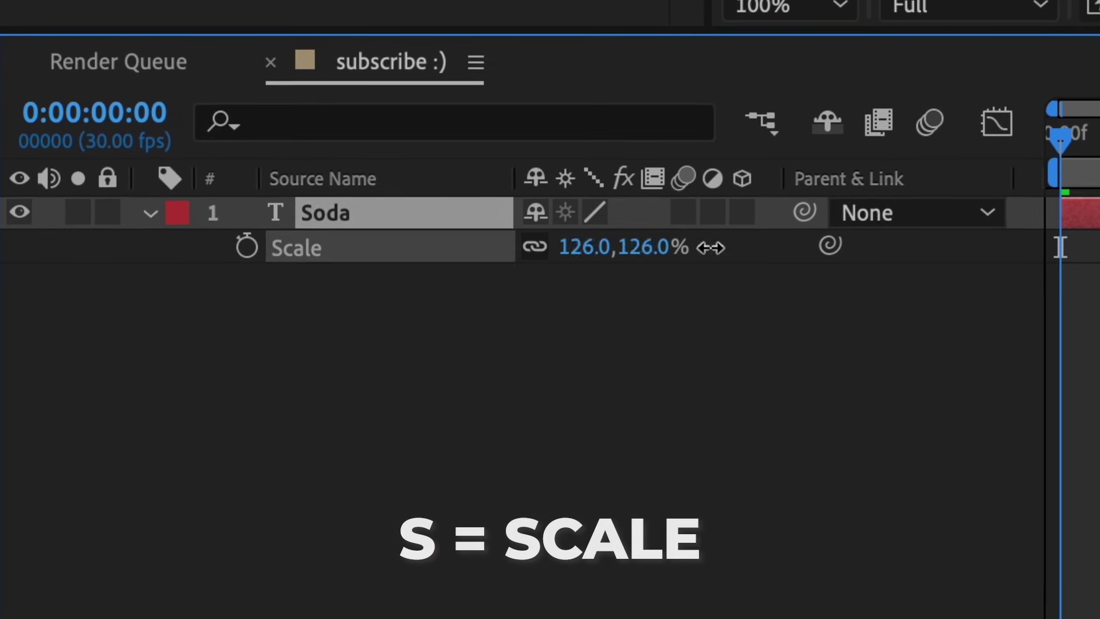
{"action": "left_click_drag", "start_coordinate": [711, 248], "coordinate": [1099, 206]}
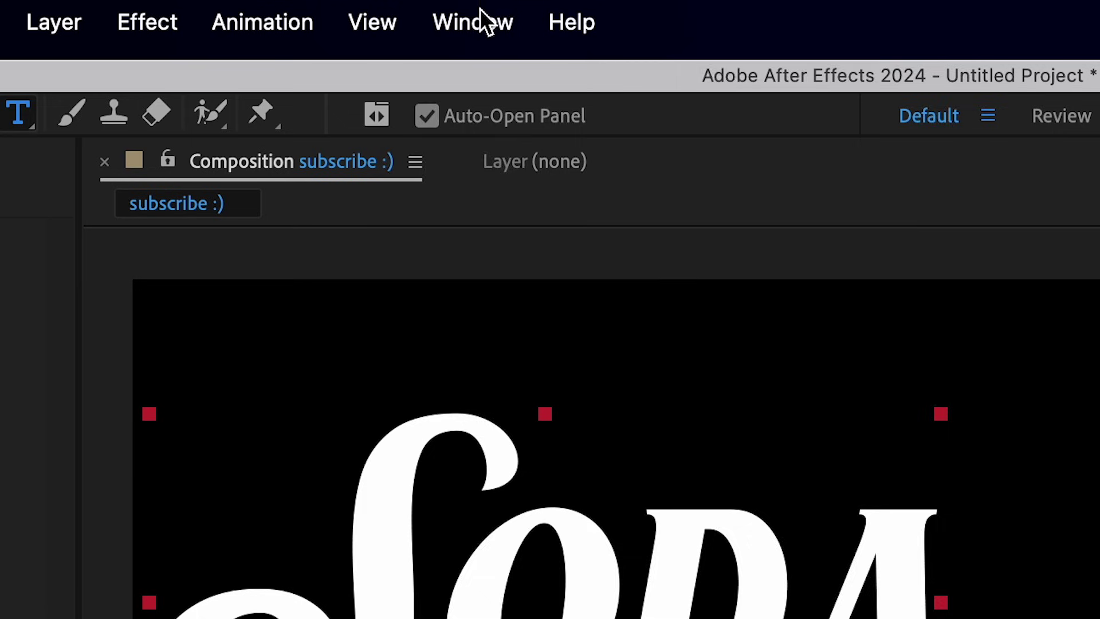
Step: Center the Soda text horizontally and vertically in the composition, and shift its X position to 938
{"action": "left_click", "coordinate": [476, 20]}
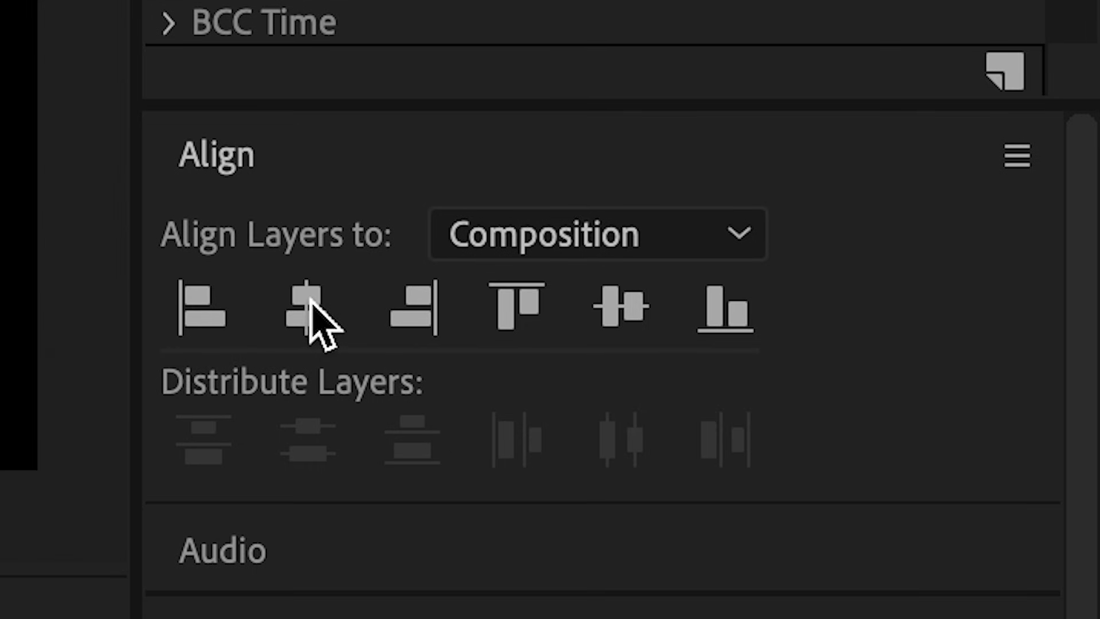
{"action": "left_click", "coordinate": [310, 299]}
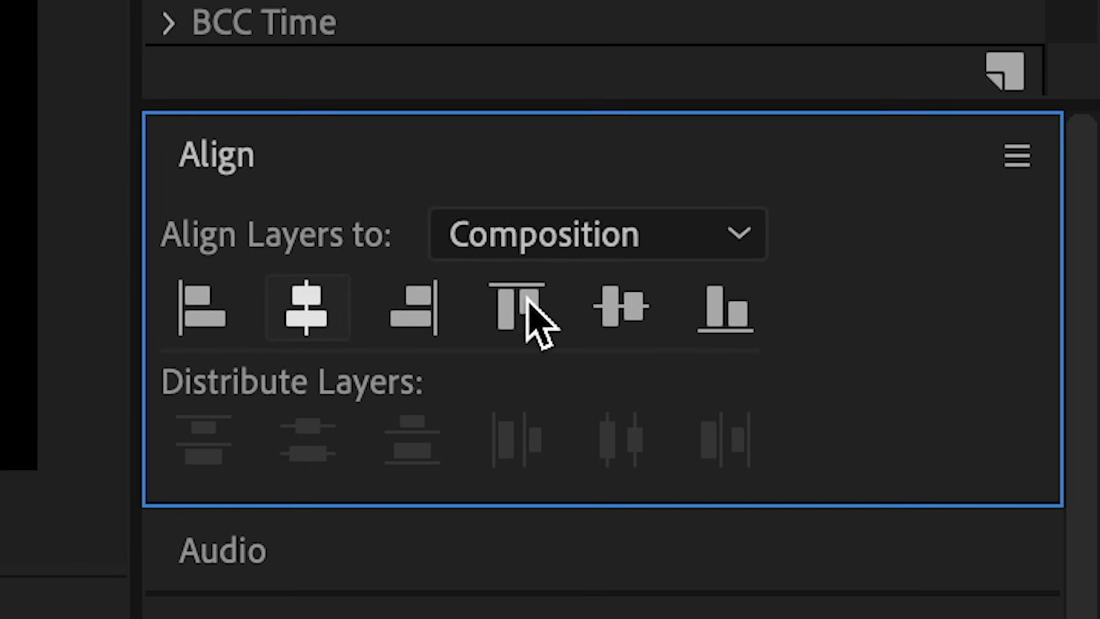
{"action": "left_click", "coordinate": [631, 308]}
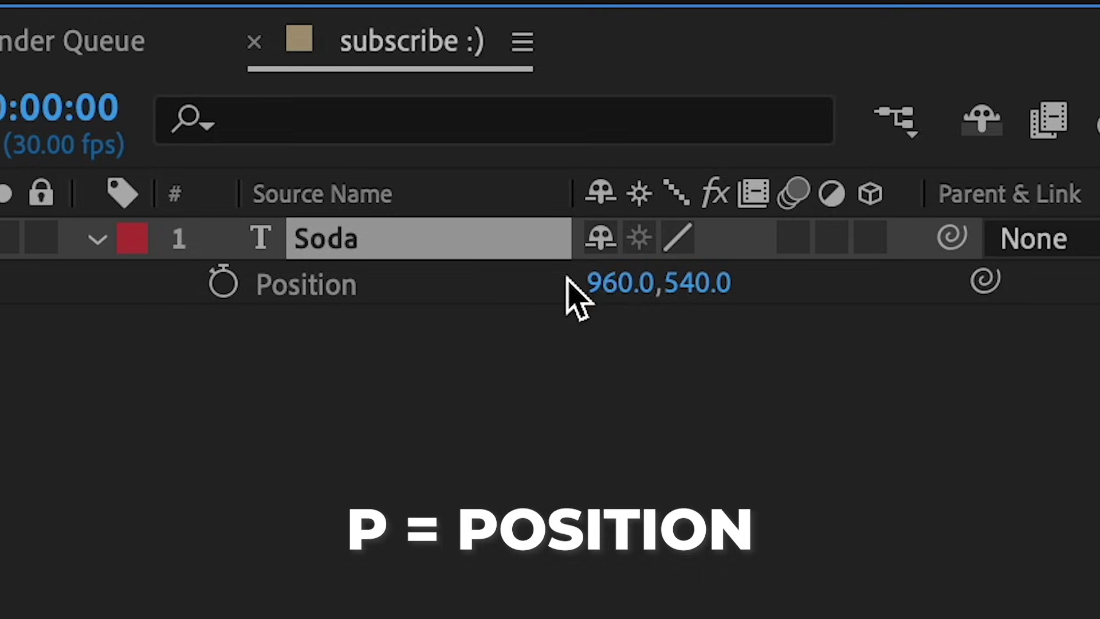
{"action": "left_click_drag", "start_coordinate": [589, 280], "coordinate": [545, 287]}
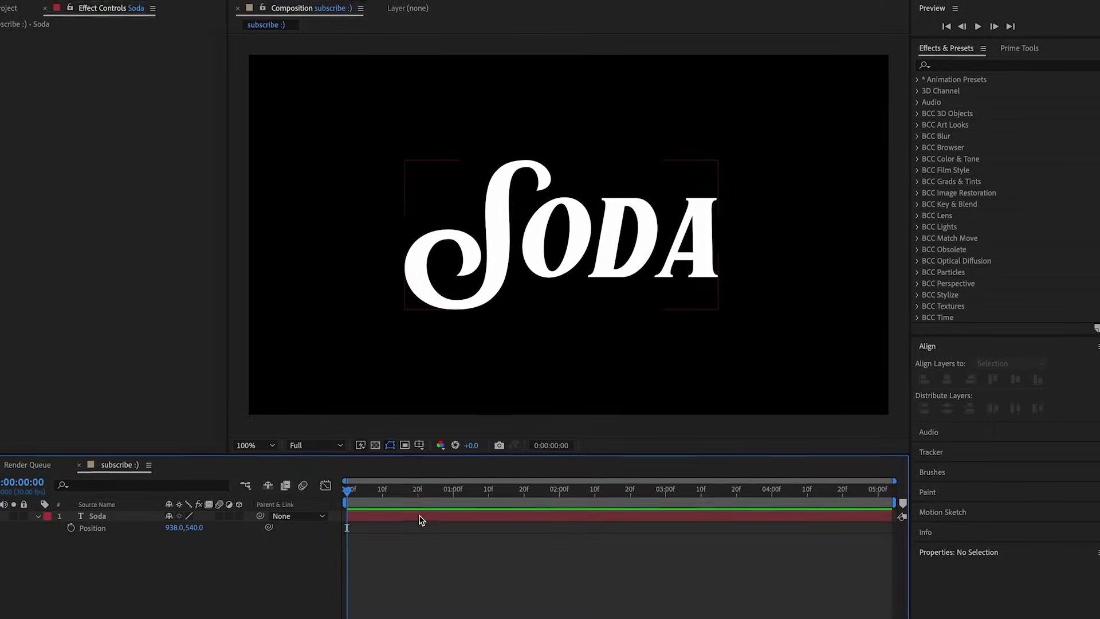
Step: Duplicate the Soda text layer and change the copy's text to "Pop"
{"action": "left_click", "coordinate": [421, 516]}
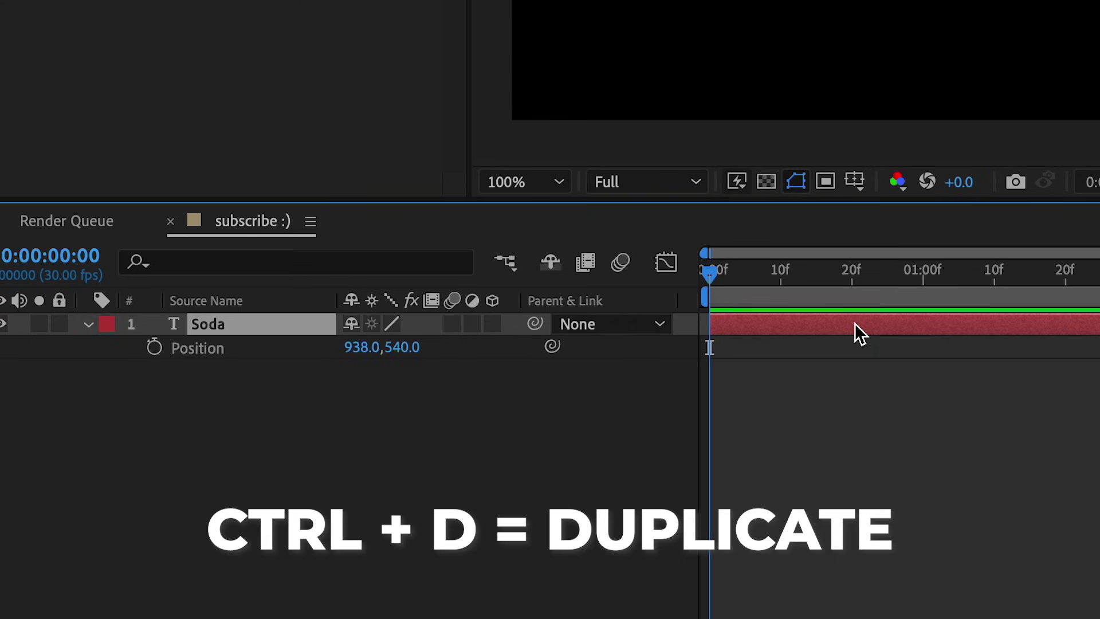
{"action": "key", "text": "ctrl+d"}
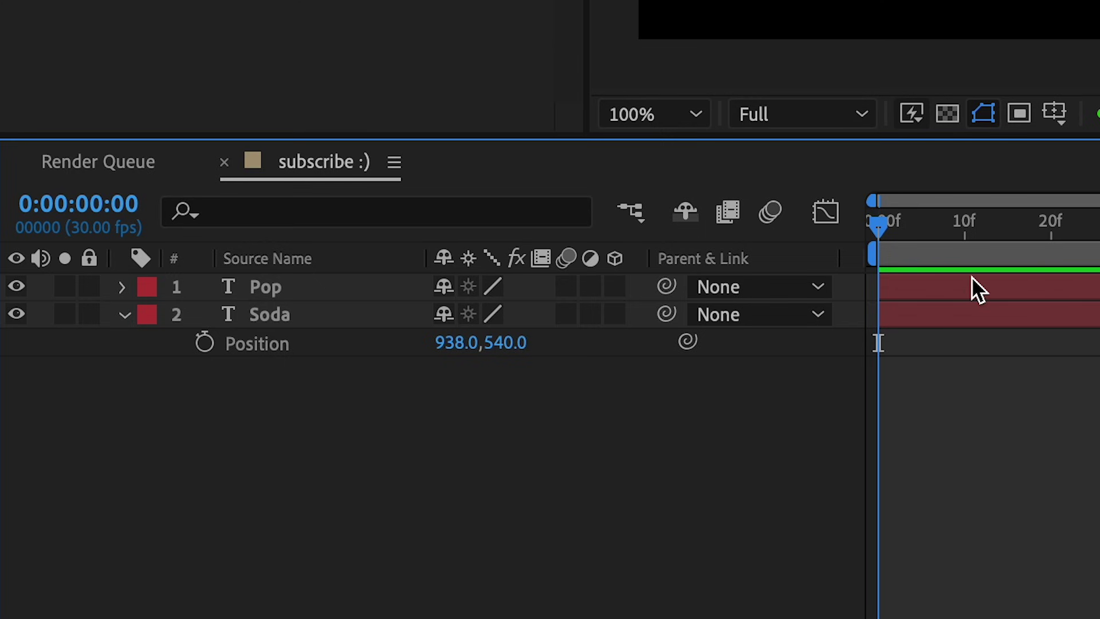
Step: Start an opacity animation on the Soda layer with a 100% keyframe at 0:00:01:00
{"action": "left_click", "coordinate": [1010, 287]}
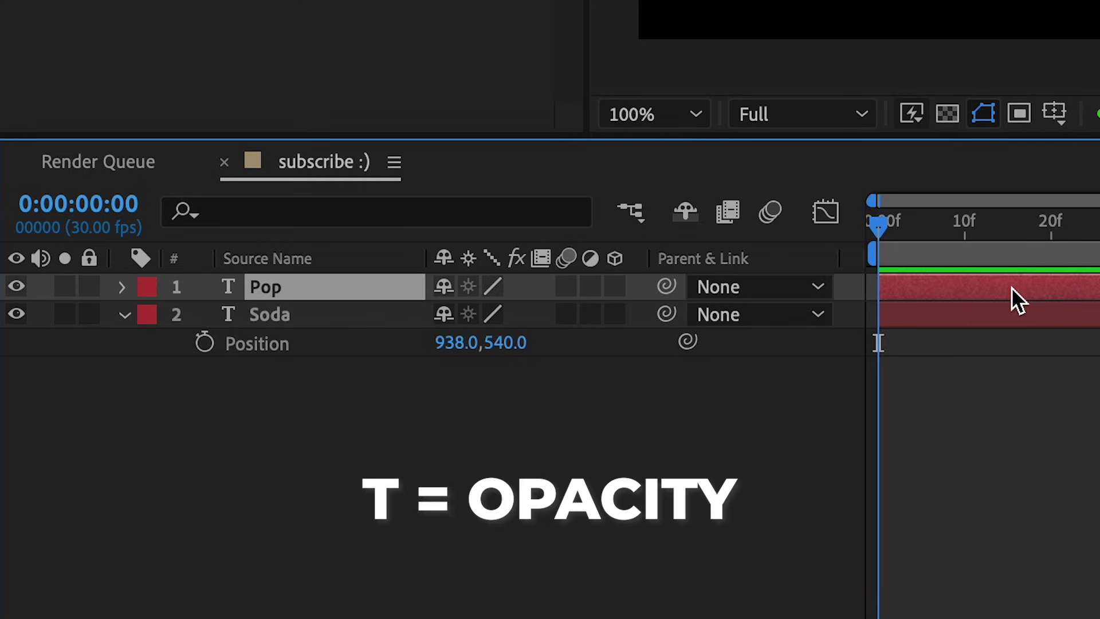
{"action": "left_click", "coordinate": [1000, 317]}
{"action": "left_click", "coordinate": [940, 224]}
{"action": "left_click_drag", "start_coordinate": [941, 219], "coordinate": [1099, 229]}
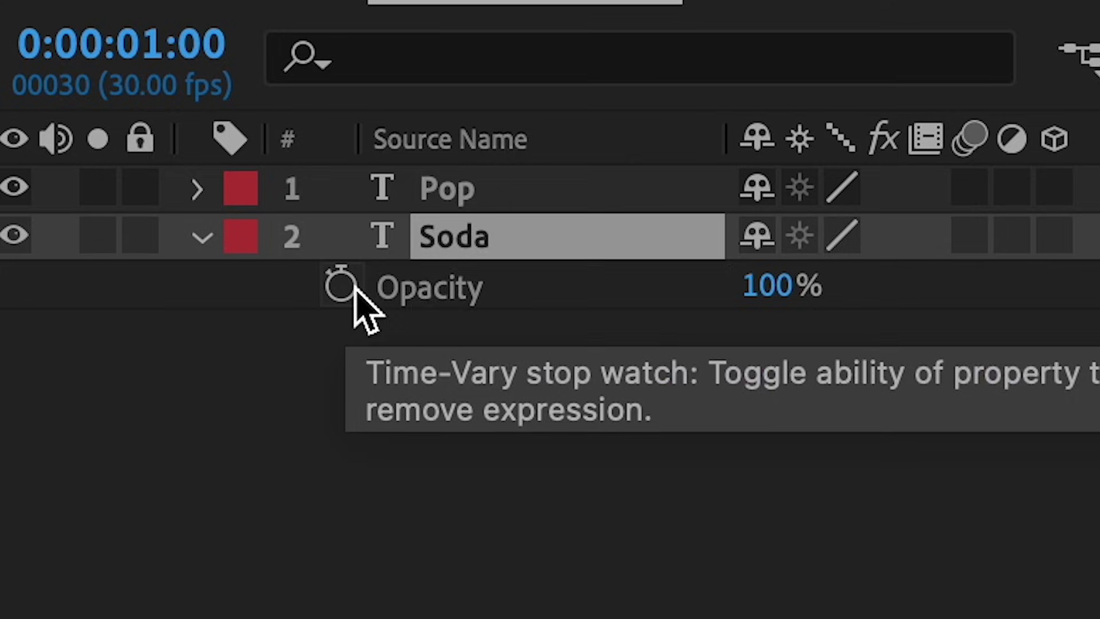
{"action": "left_click", "coordinate": [343, 287]}
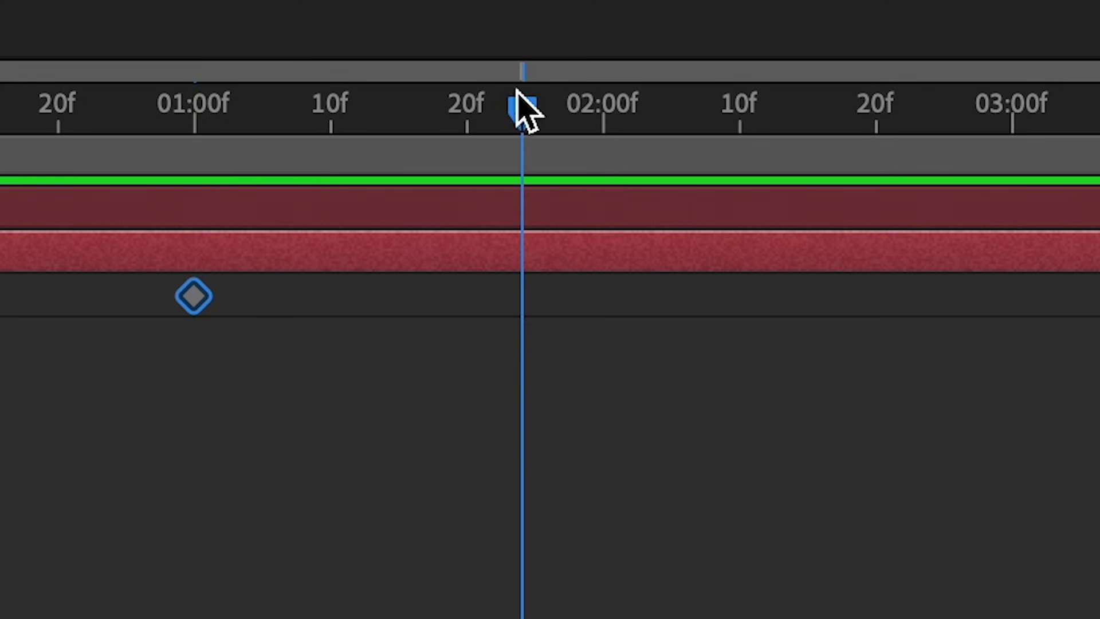
Step: Keyframe the Soda layer's opacity at 0% at 0:00:01:23
{"action": "left_click_drag", "start_coordinate": [565, 92], "coordinate": [686, 109]}
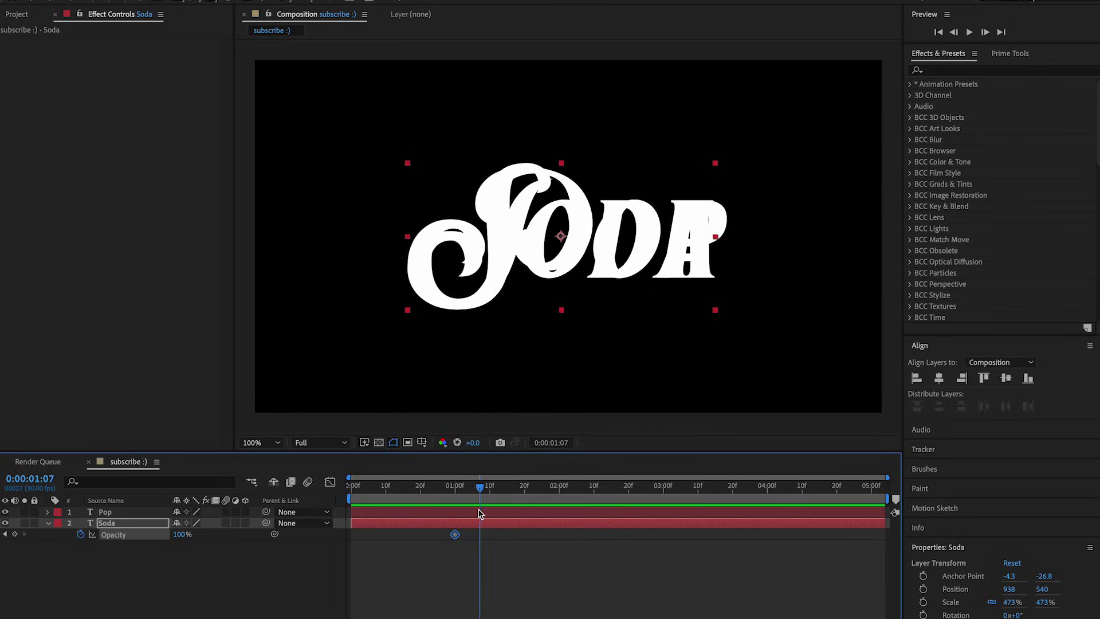
{"action": "mouse_move", "coordinate": [545, 505]}
{"action": "left_mouse_down"}
{"action": "mouse_move", "coordinate": [563, 494]}
{"action": "mouse_move", "coordinate": [520, 503]}
{"action": "mouse_move", "coordinate": [534, 495]}
{"action": "left_mouse_up"}
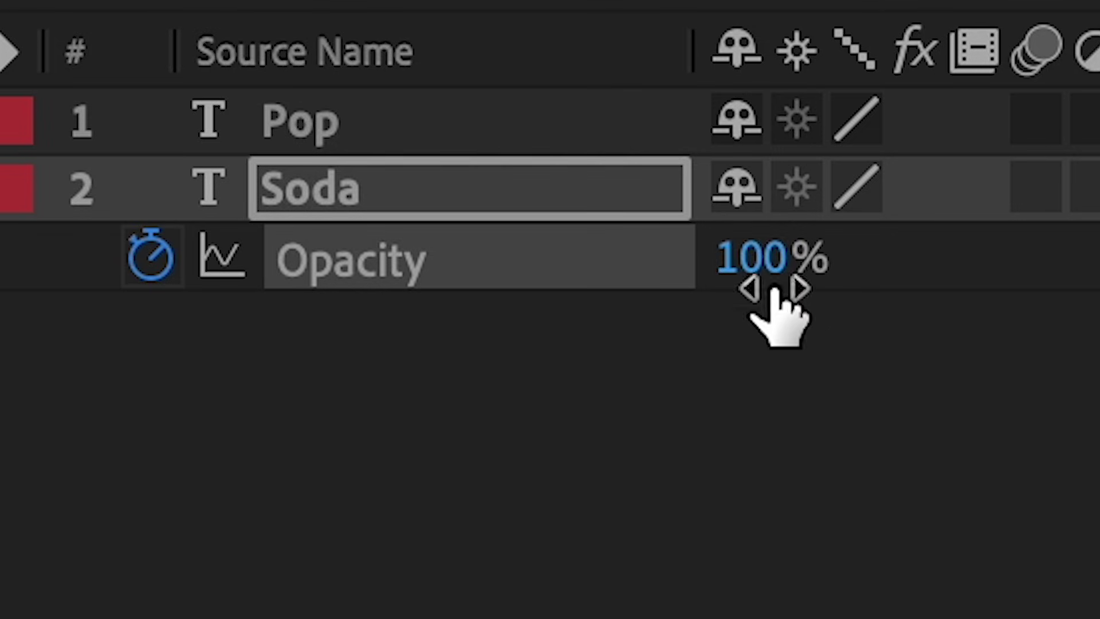
{"action": "left_click", "coordinate": [766, 265]}
{"action": "type", "text": "0"}
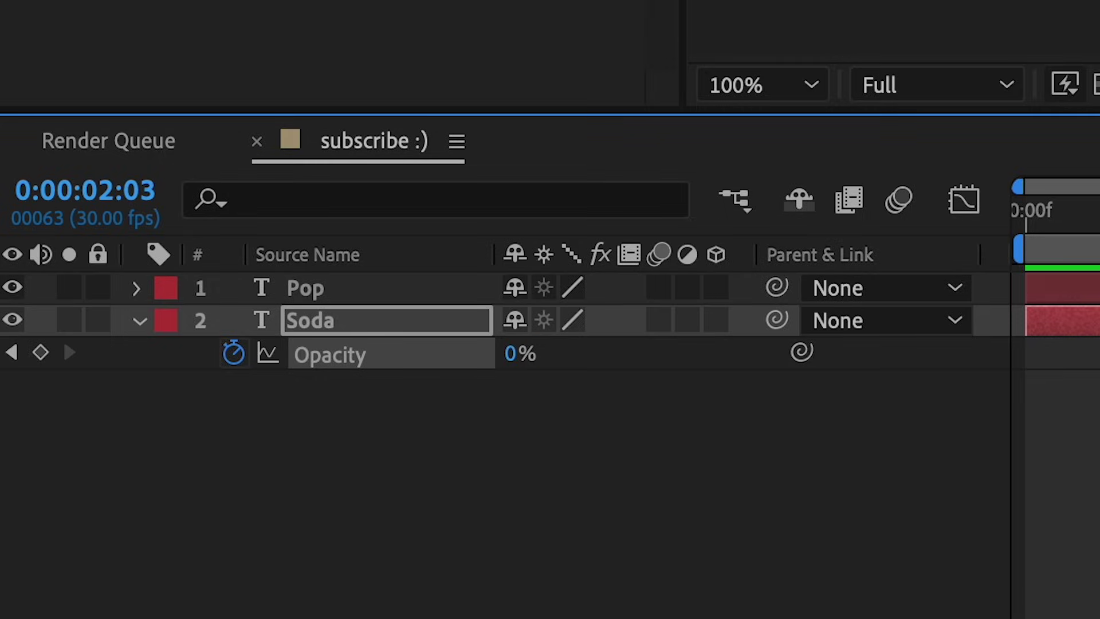
Step: Return to 0:00:01:00 and start the Pop layer's opacity animation there with a 0% keyframe
{"action": "key", "text": "j"}
{"action": "key", "text": "j"}
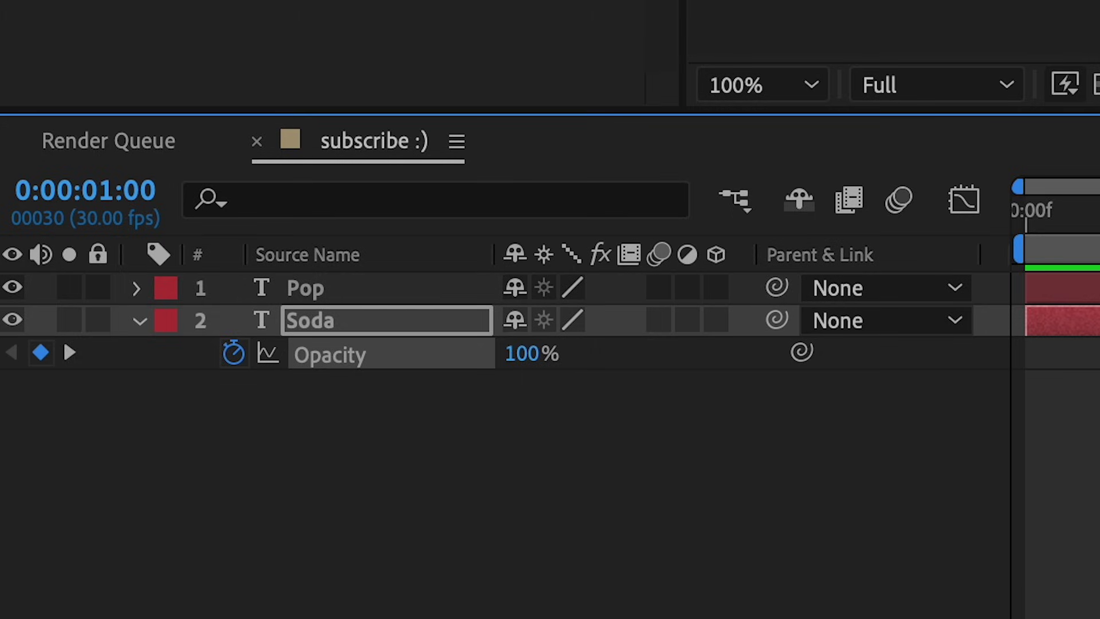
{"action": "key", "text": "ctrl+Up"}
{"action": "key", "text": "t"}
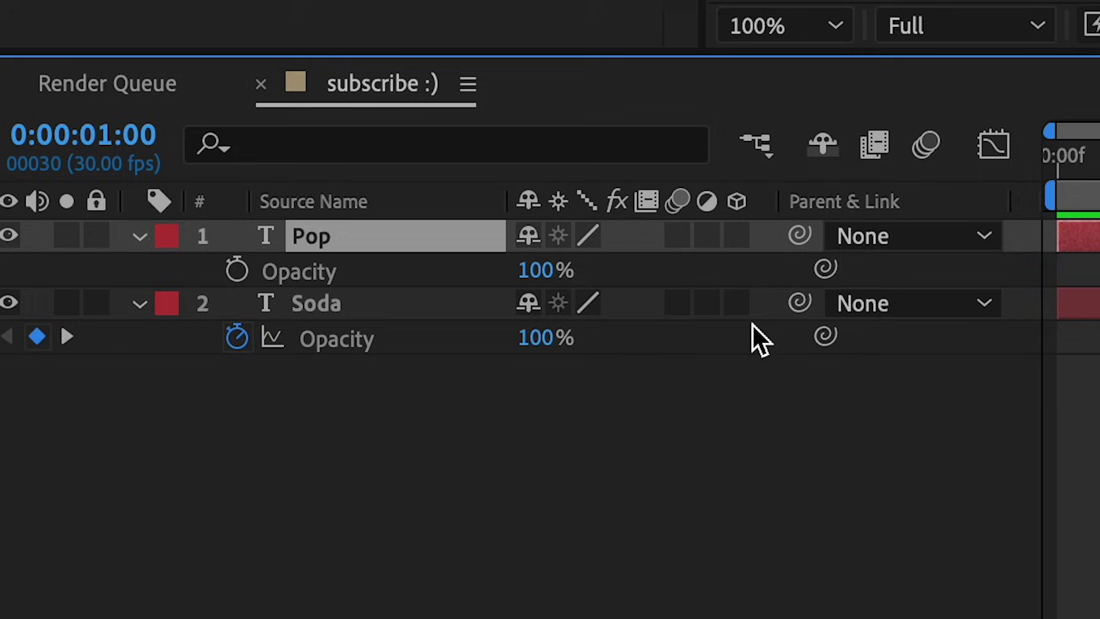
{"action": "key", "text": "Return"}
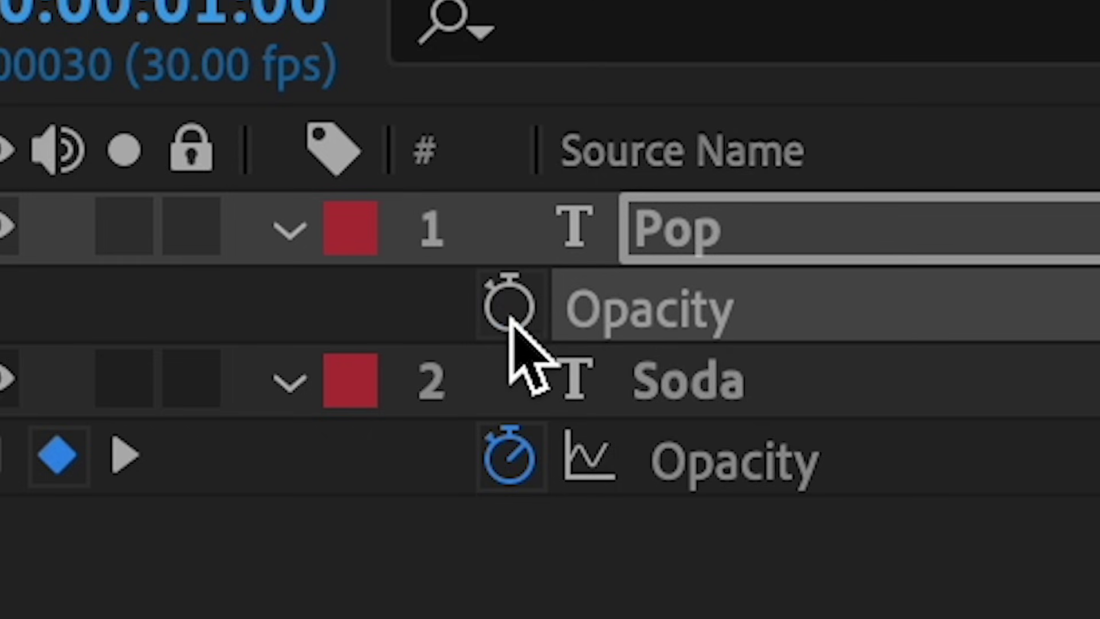
{"action": "left_click", "coordinate": [509, 307]}
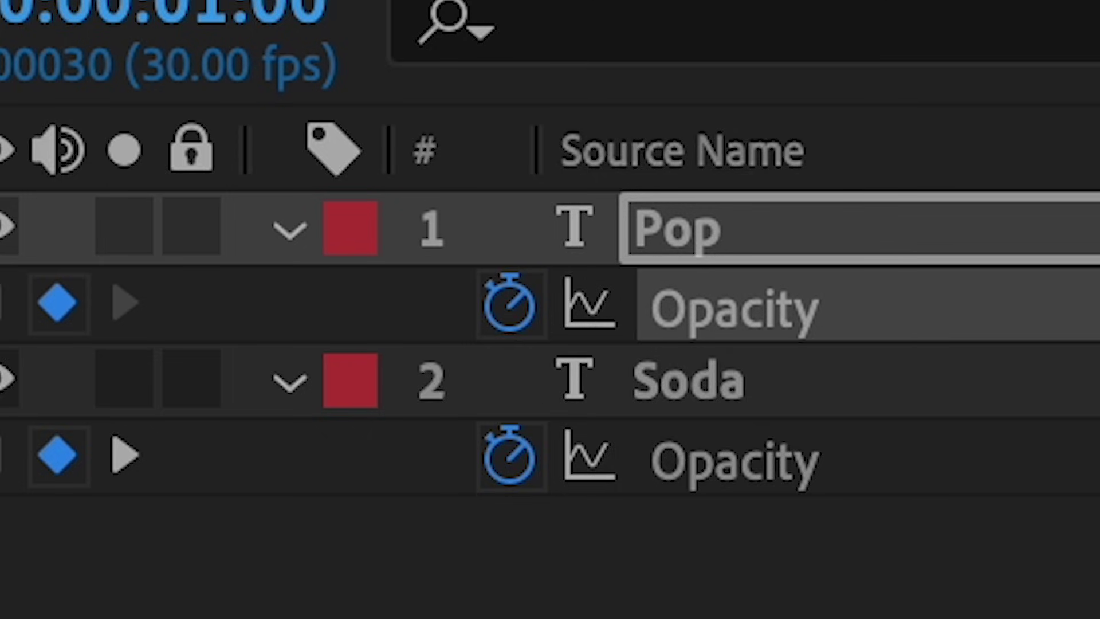
Step: Keyframe the Pop layer's opacity at 100% at 0:00:01:23, and scrub through the crossfade
{"action": "left_click", "coordinate": [303, 212]}
{"action": "left_click", "coordinate": [550, 246]}
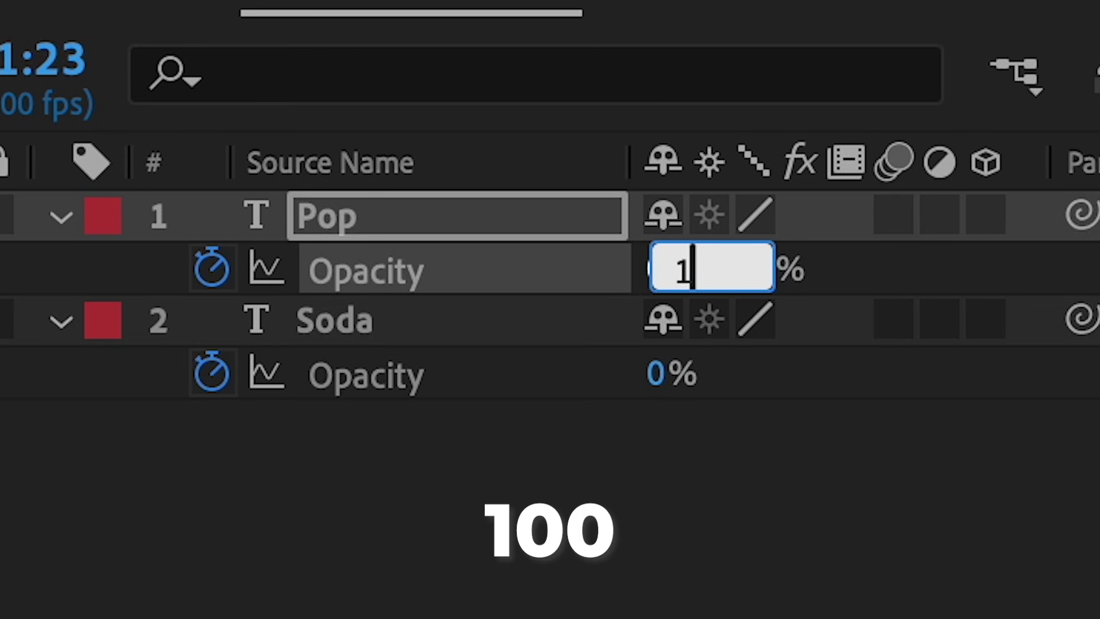
{"action": "type", "text": "00"}
{"action": "key", "text": "Return"}
{"action": "mouse_move", "coordinate": [536, 488]}
{"action": "left_mouse_down"}
{"action": "mouse_move", "coordinate": [410, 500]}
{"action": "mouse_move", "coordinate": [492, 493]}
{"action": "mouse_move", "coordinate": [434, 492]}
{"action": "mouse_move", "coordinate": [523, 503]}
{"action": "left_mouse_up"}
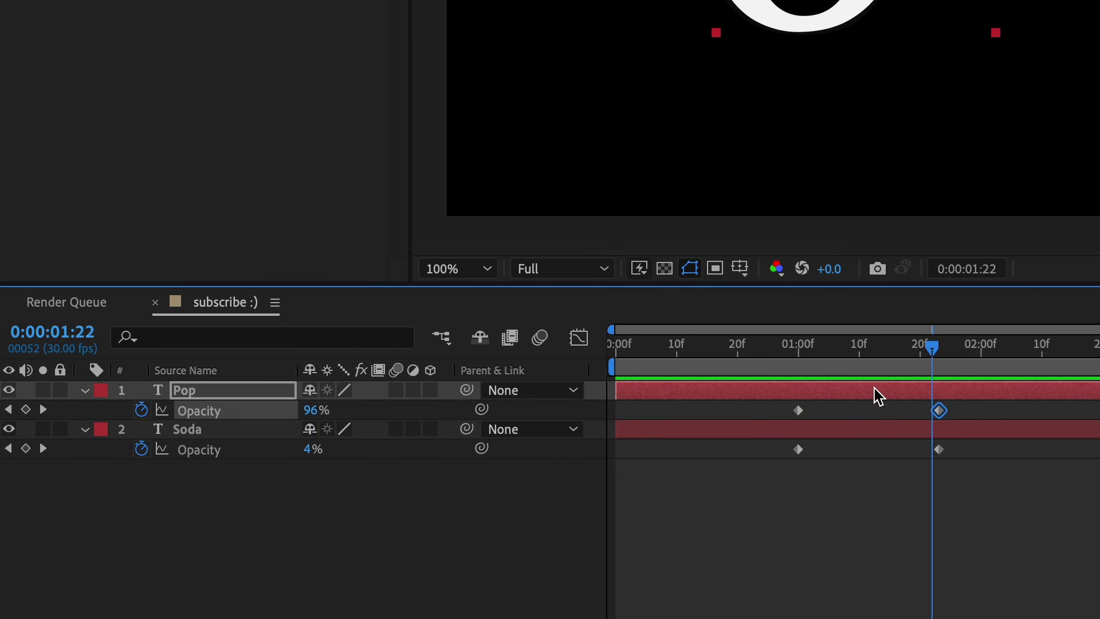
Step: Pre-compose the Pop and Soda layers into a composition named "Text Morph Animation"
{"action": "left_click", "coordinate": [902, 436], "text": "shift"}
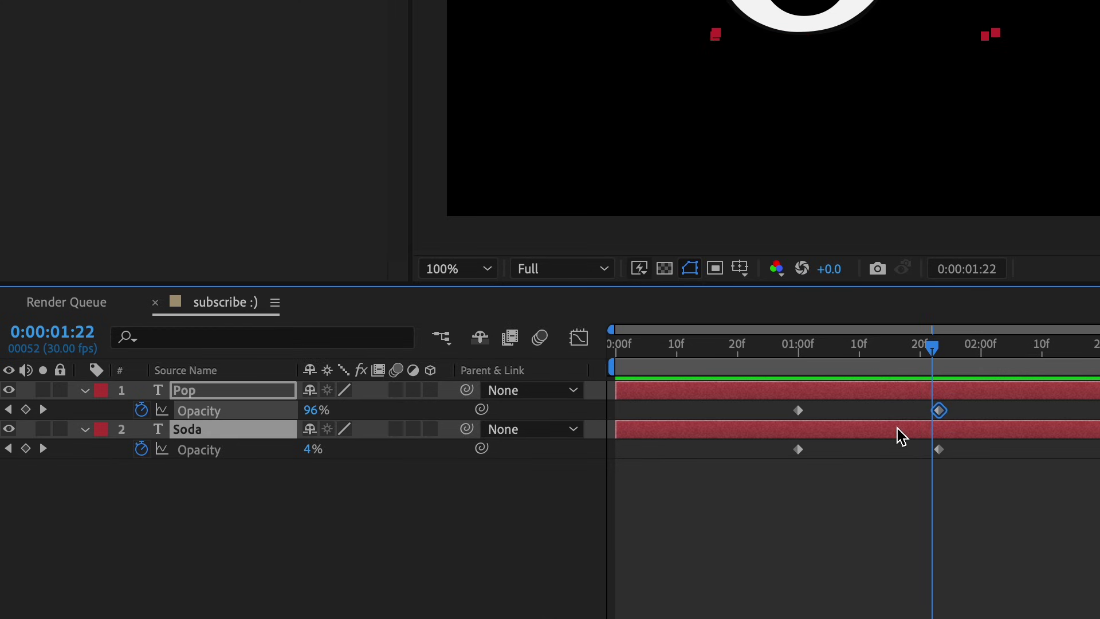
{"action": "key", "text": "ctrl+shift+c"}
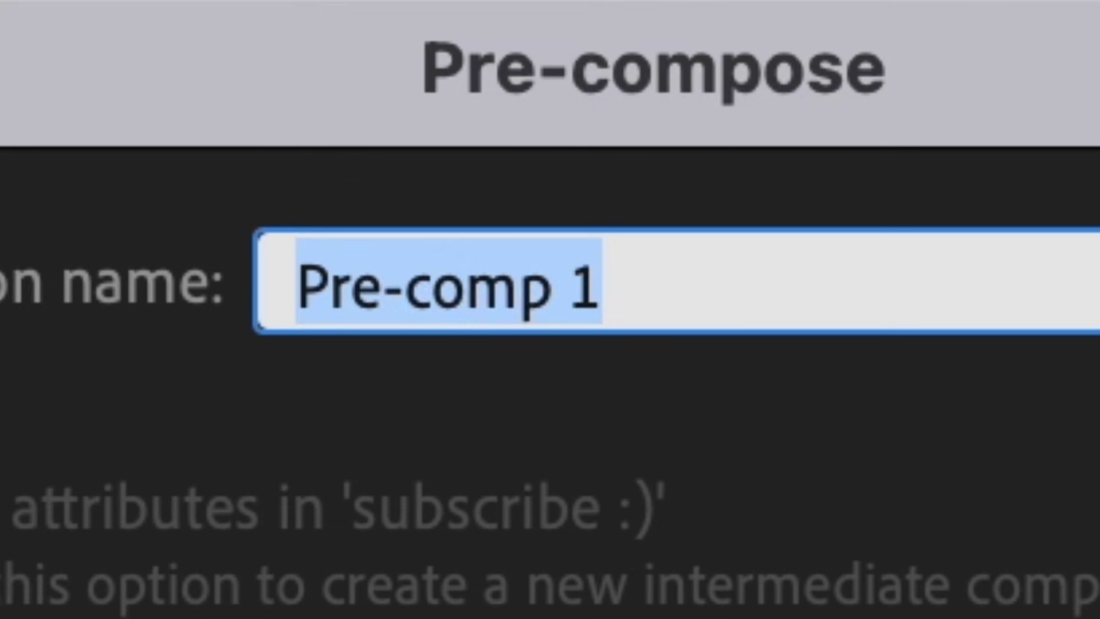
{"action": "type", "text": "Text Morp"}
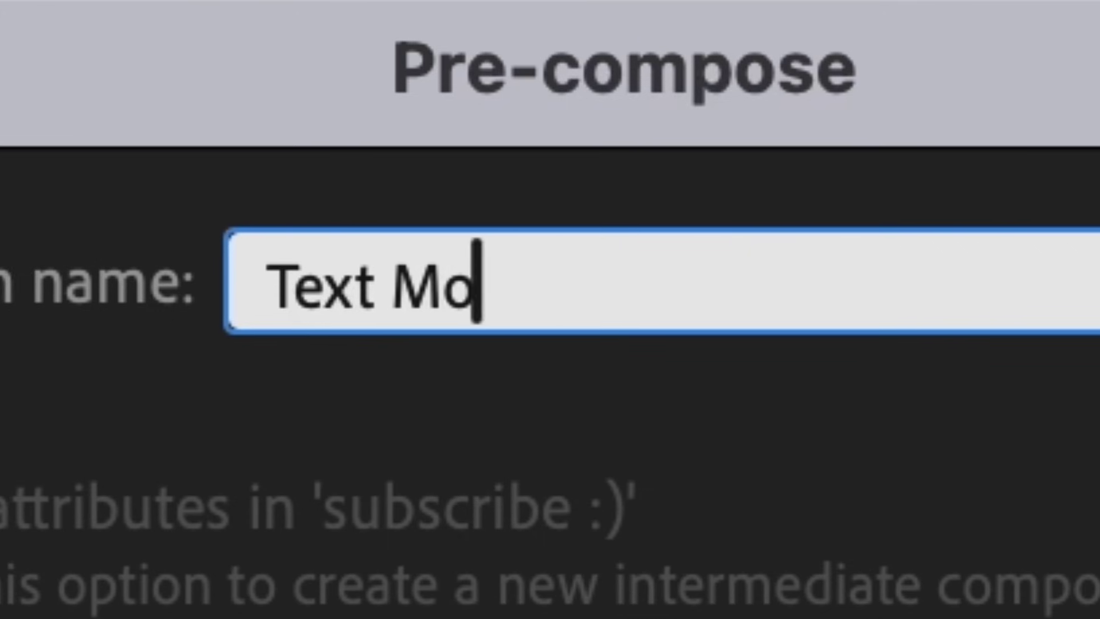
{"action": "type", "text": "h Animat"}
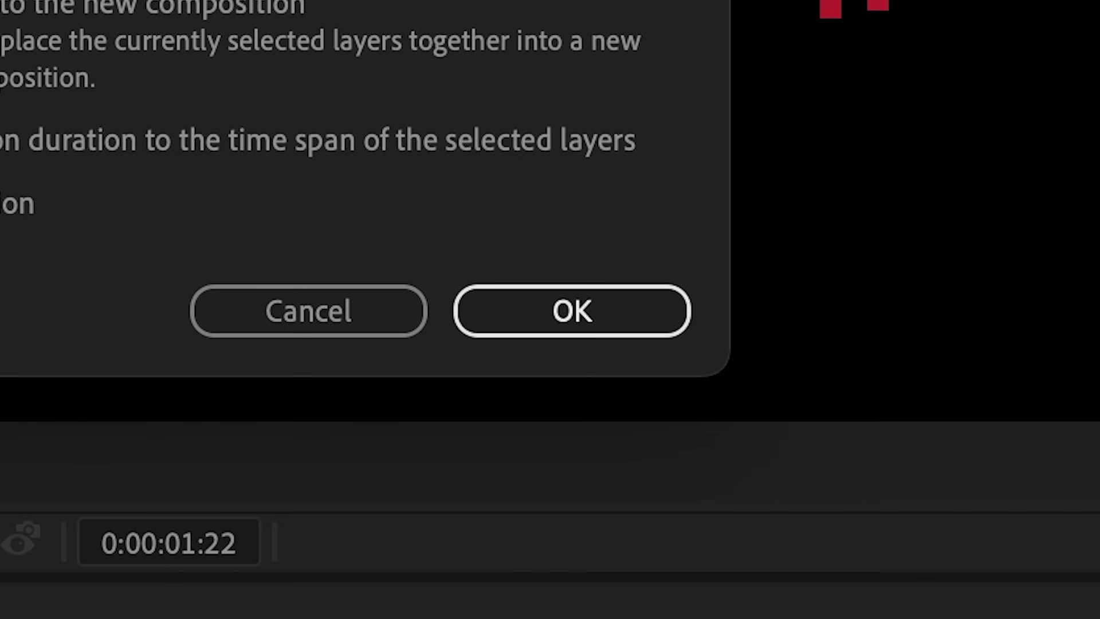
{"action": "left_click", "coordinate": [553, 309]}
Step: Find the Gaussian Blur effect and apply it to the Text Morph Animation layer
{"action": "left_click", "coordinate": [674, 238]}
{"action": "type", "text": "gau"}
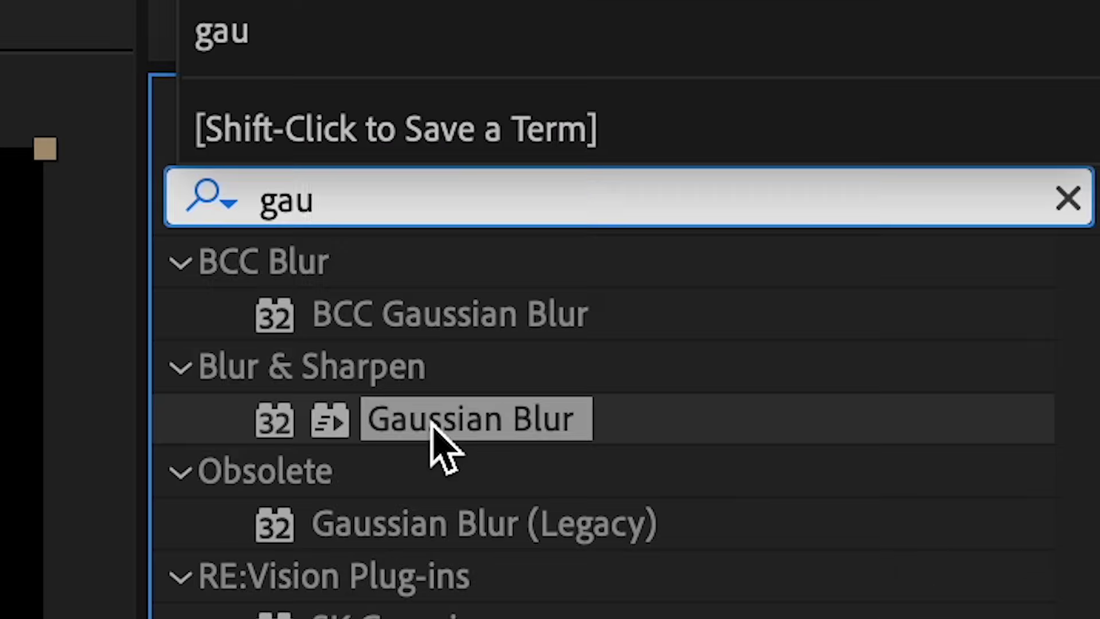
{"action": "left_click_drag", "start_coordinate": [431, 424], "coordinate": [545, 256]}
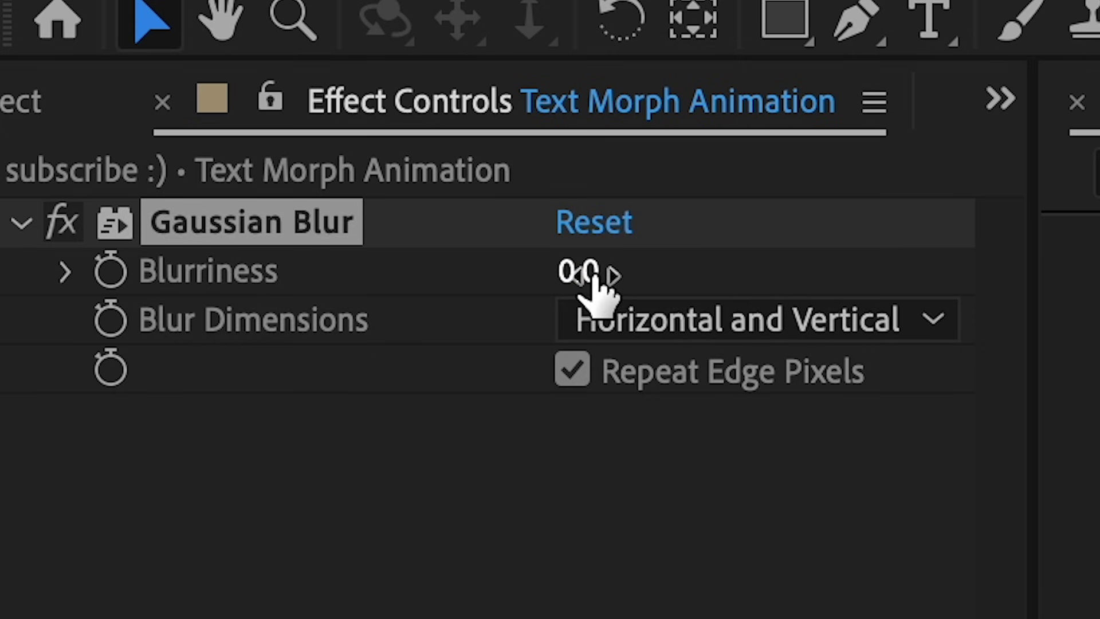
Step: Raise the Gaussian Blur's blurriness to 84.9 and keyframe it
{"action": "left_click", "coordinate": [121, 47]}
{"action": "key", "text": "Return"}
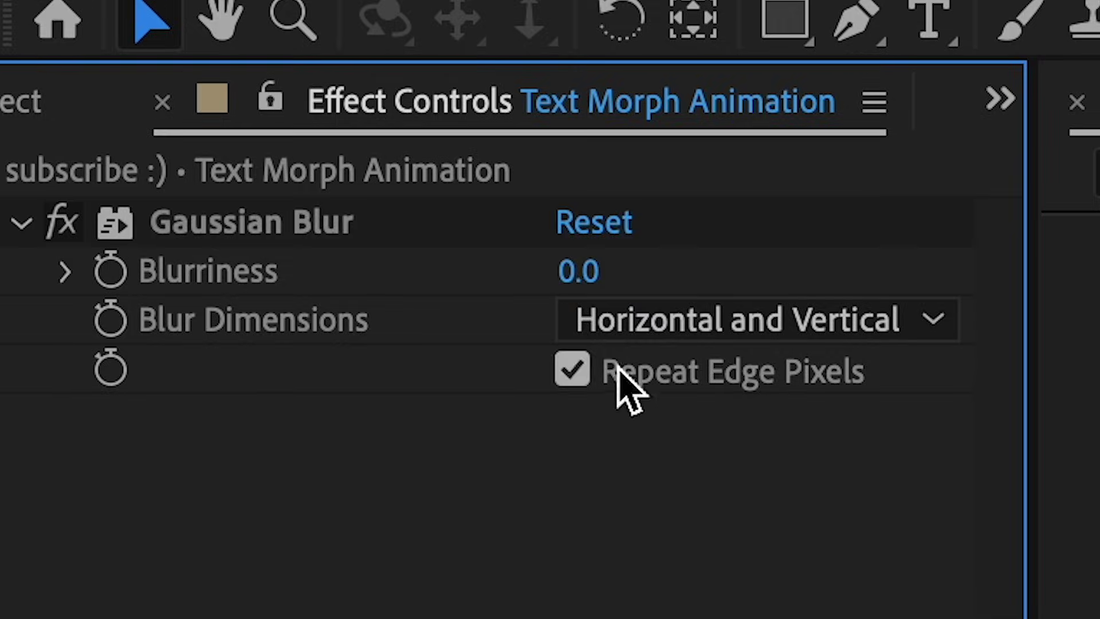
{"action": "left_click_drag", "start_coordinate": [580, 267], "coordinate": [1094, 265]}
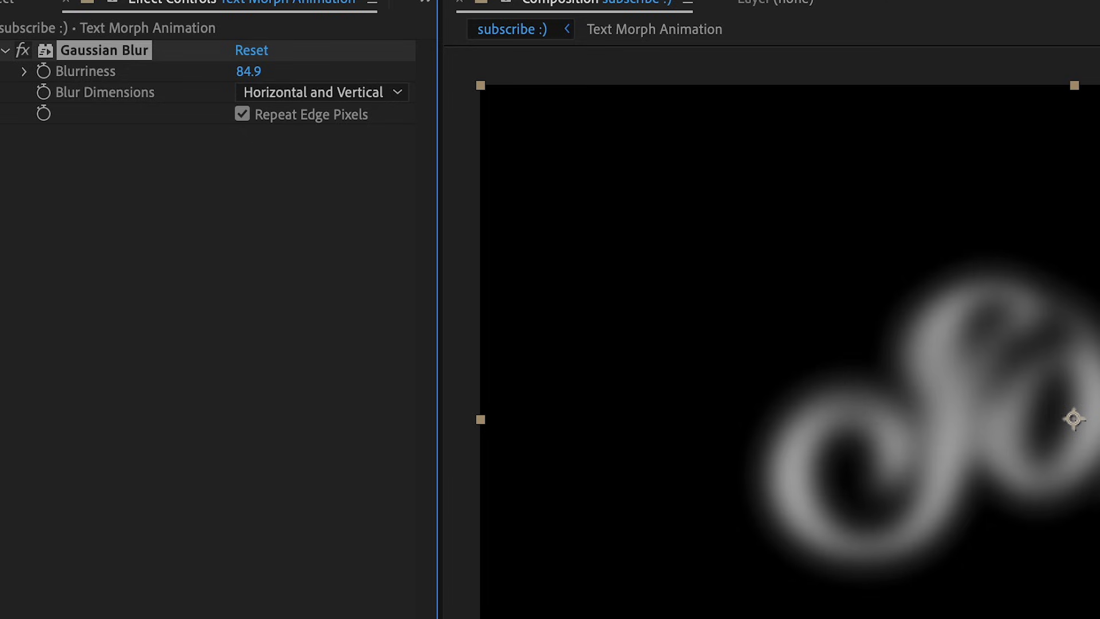
{"action": "left_click", "coordinate": [45, 70]}
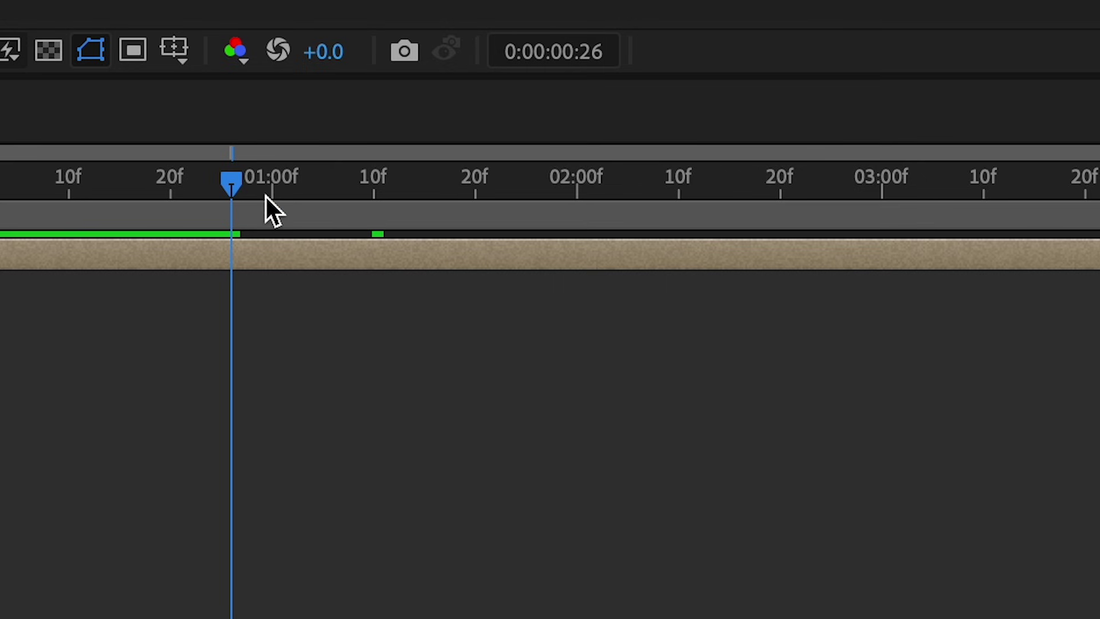
Step: Keyframe the Gaussian Blur's blurriness at 0 at 0:00:02:07
{"action": "left_click_drag", "start_coordinate": [266, 195], "coordinate": [436, 198]}
{"action": "left_click_drag", "start_coordinate": [661, 197], "coordinate": [650, 198]}
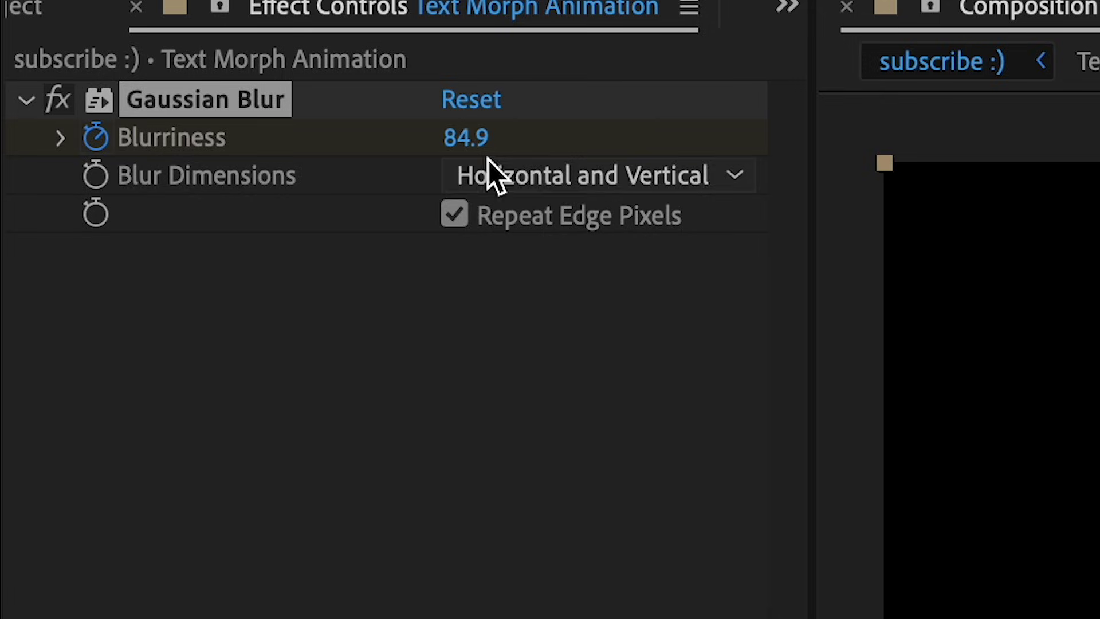
{"action": "left_click", "coordinate": [484, 142]}
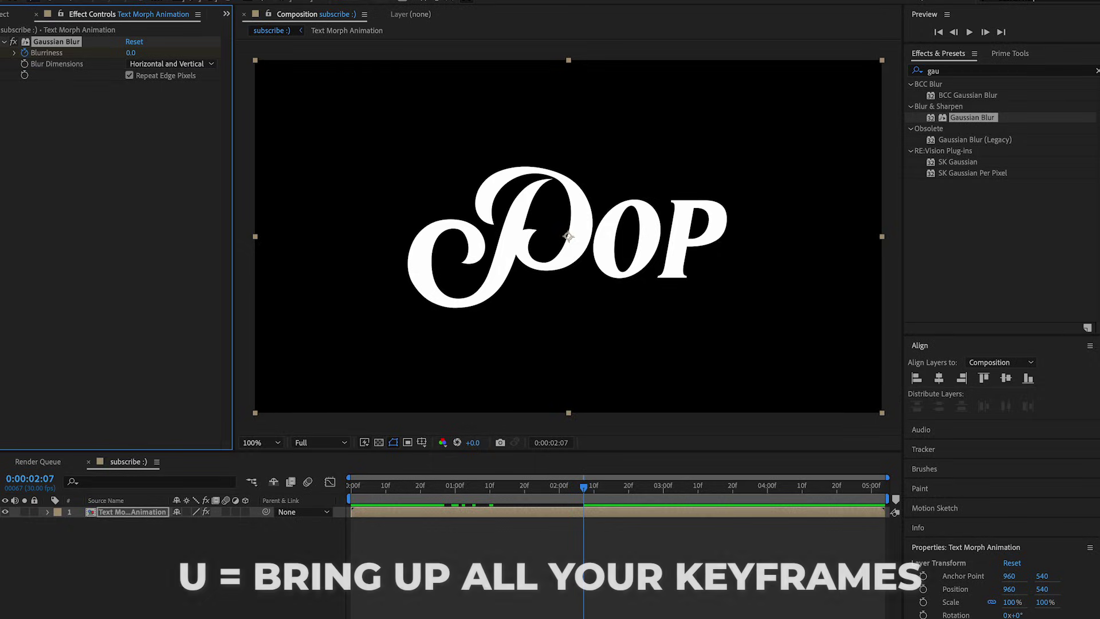
Step: Reveal the layer's keyframes and move the last blurriness keyframe earlier, to about 0:00:01:27
{"action": "key", "text": "u"}
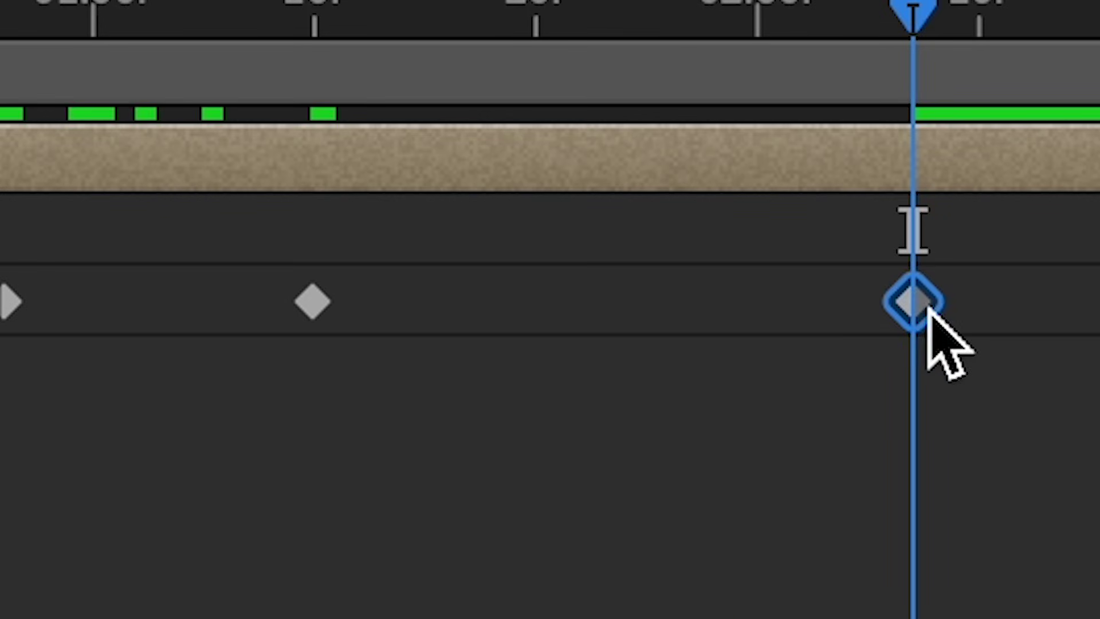
{"action": "left_click_drag", "start_coordinate": [733, 337], "coordinate": [649, 352]}
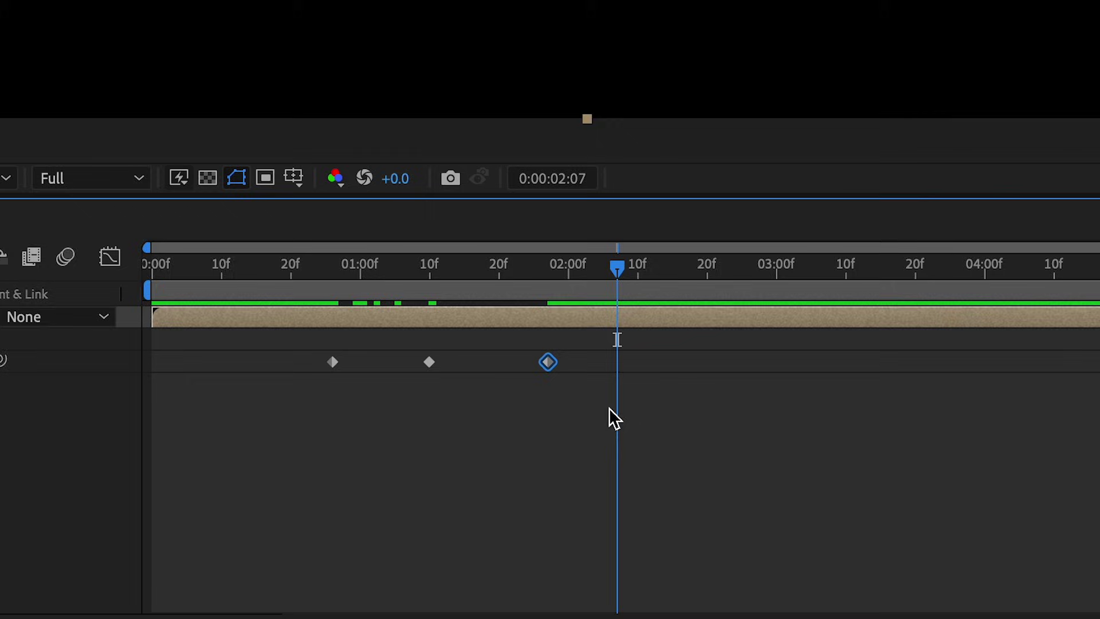
Step: Apply Easy Ease to all three Gaussian Blur blurriness keyframes and play back the animation
{"action": "left_click_drag", "start_coordinate": [707, 435], "coordinate": [282, 361]}
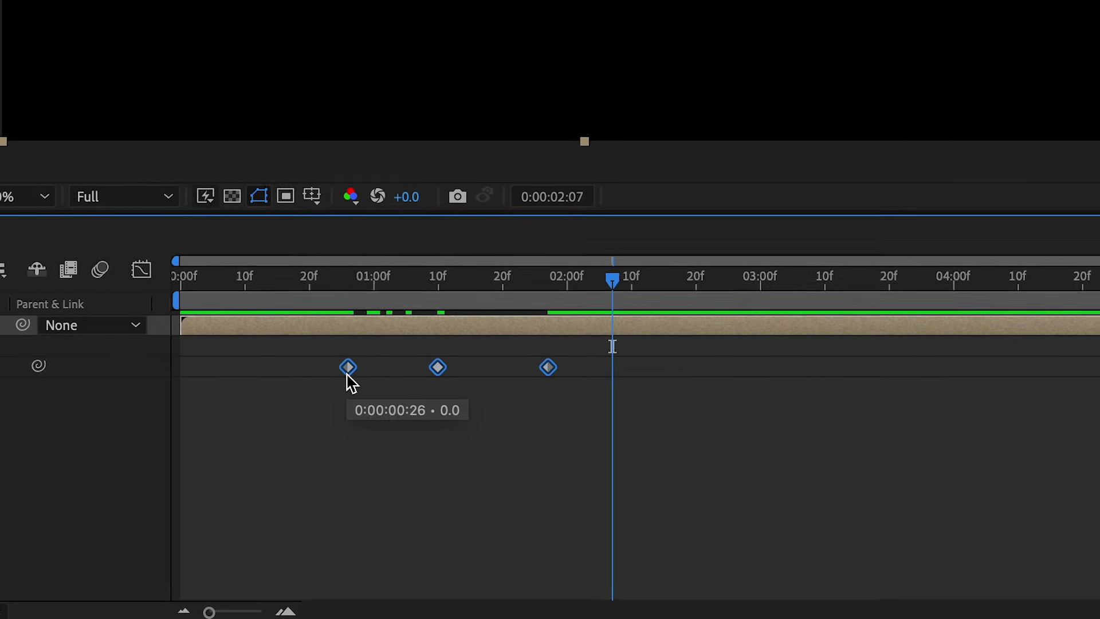
{"action": "right_click", "coordinate": [347, 377]}
{"action": "mouse_move", "coordinate": [422, 590]}
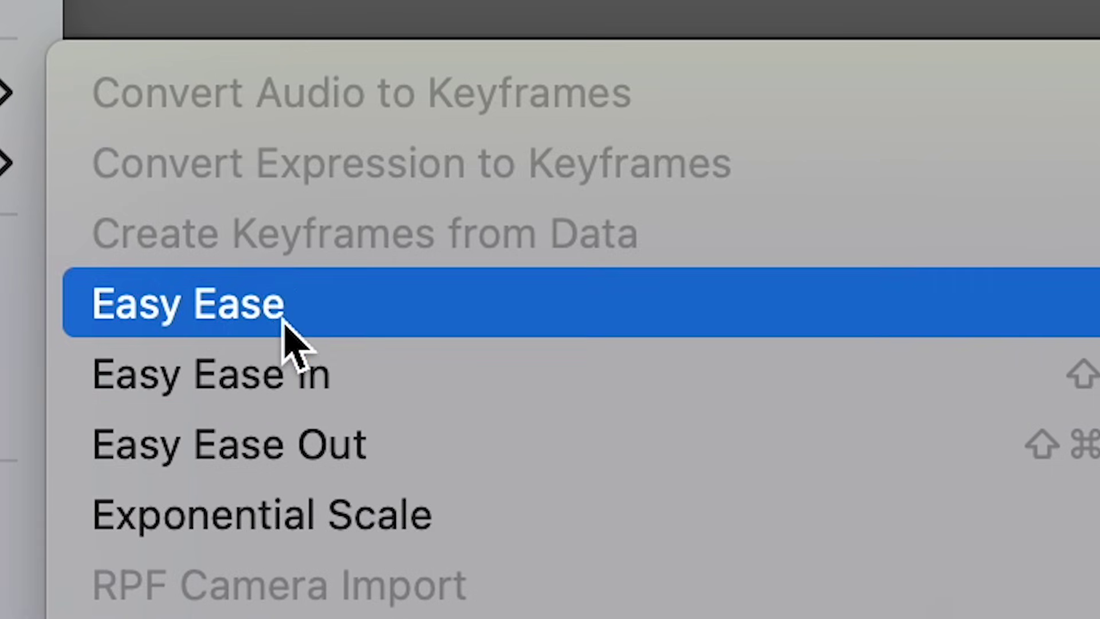
{"action": "left_click", "coordinate": [1032, 74]}
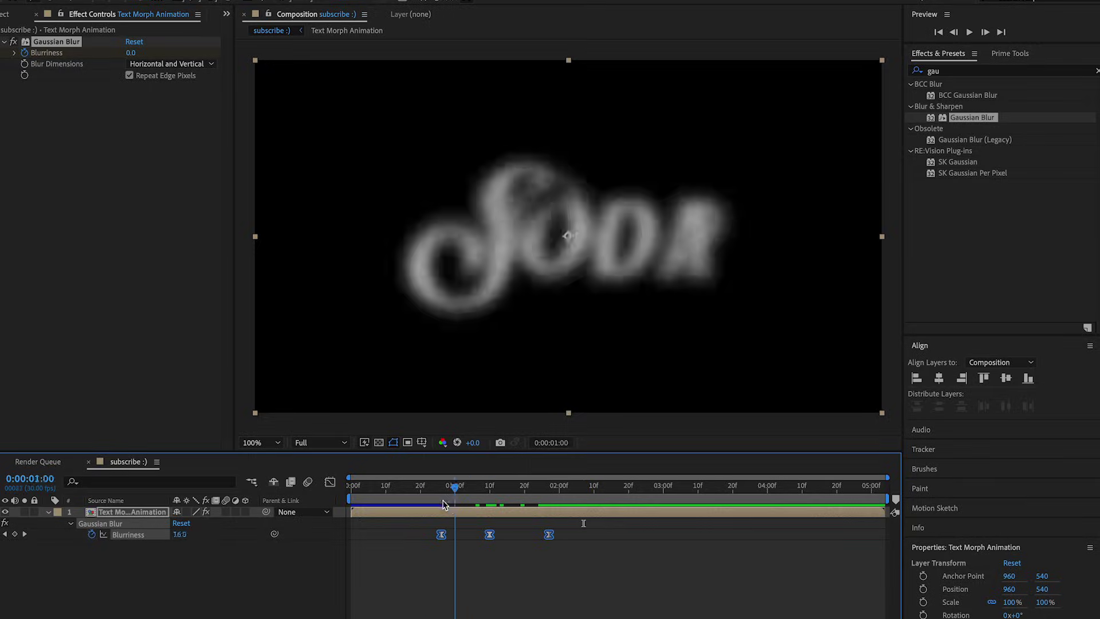
{"action": "key", "text": "space"}
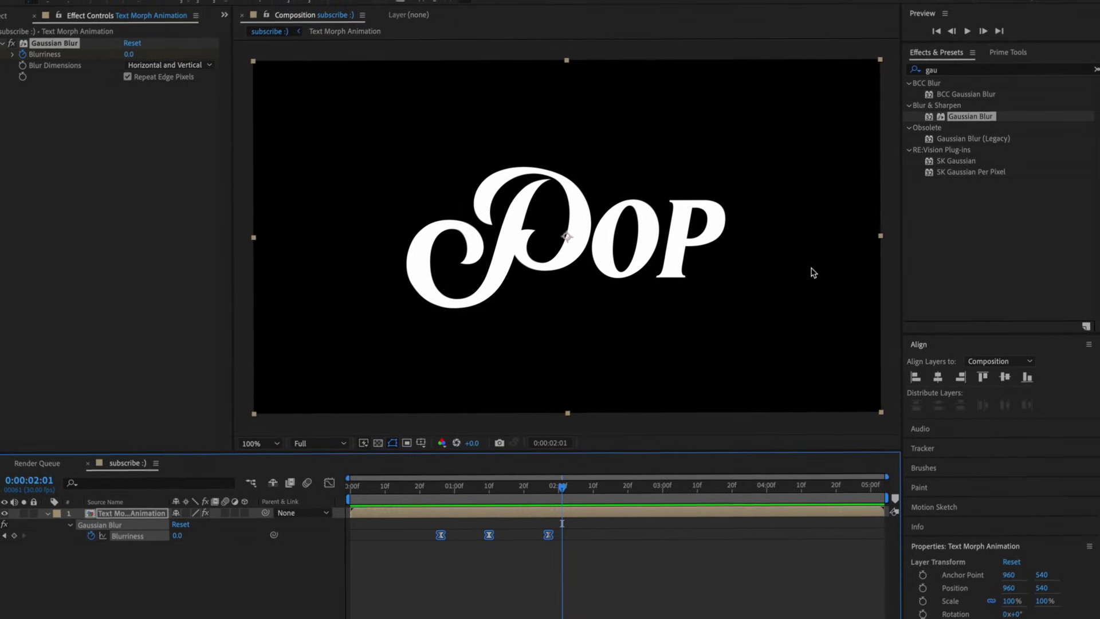
Step: Pre-compose the layer as "Text Morph Animation Comp 1" with all attributes moved into it, and apply the Levels effect to the new layer
{"action": "key", "text": "super+shift+c"}
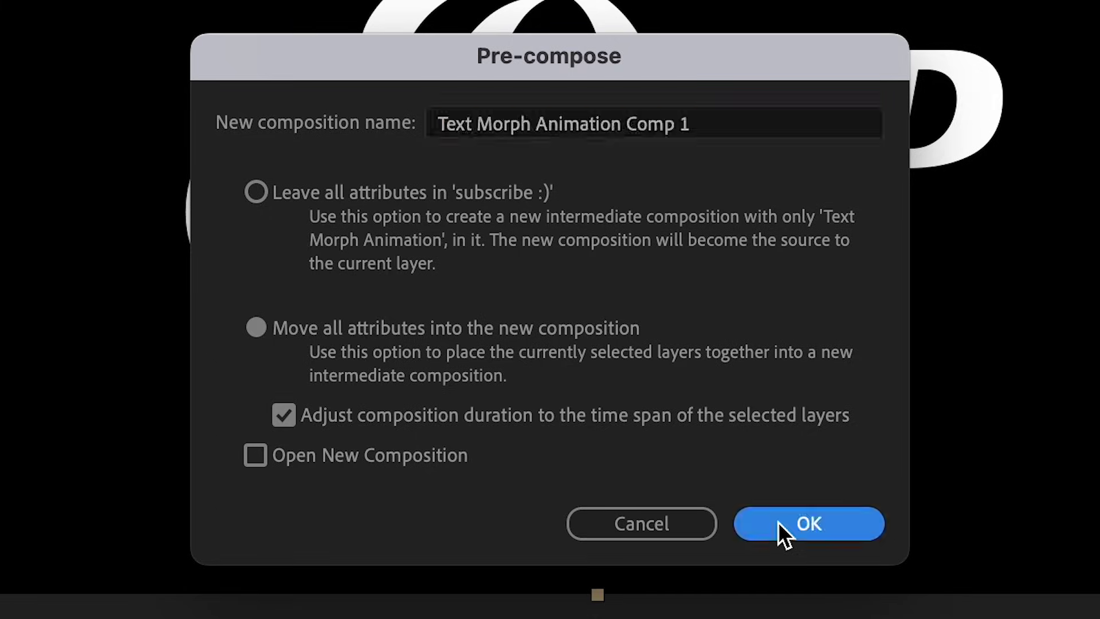
{"action": "left_click", "coordinate": [780, 524]}
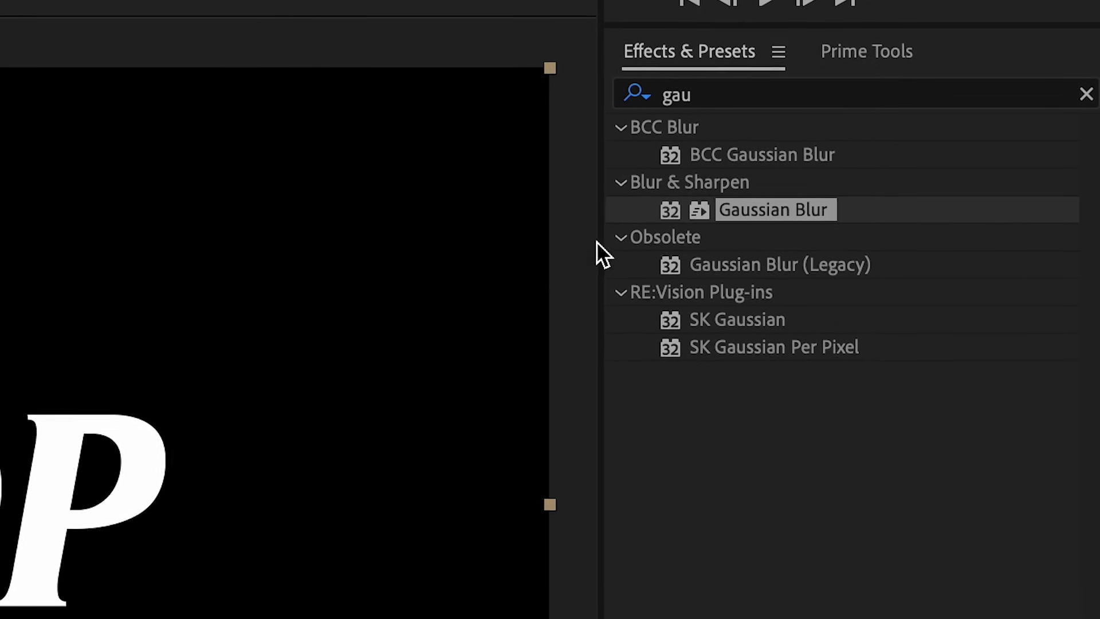
{"action": "left_click", "coordinate": [716, 104]}
{"action": "type", "text": "levels"}
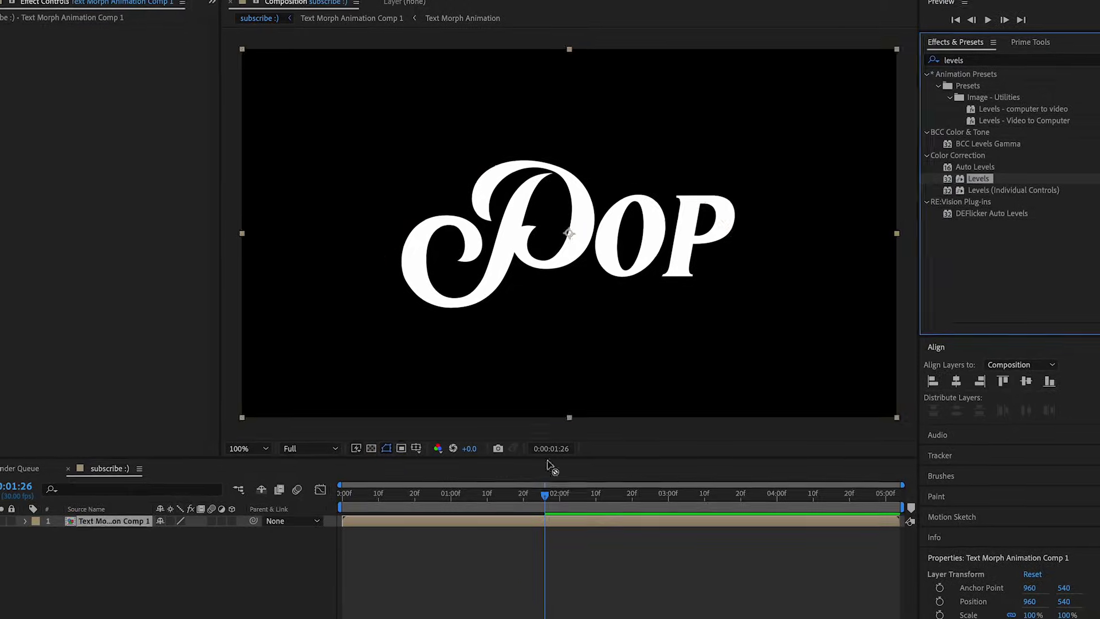
{"action": "left_click_drag", "start_coordinate": [547, 465], "coordinate": [477, 509]}
{"action": "mouse_move", "coordinate": [429, 537]}
{"action": "left_mouse_down"}
{"action": "mouse_move", "coordinate": [395, 545]}
{"action": "mouse_move", "coordinate": [439, 545]}
{"action": "left_mouse_up"}
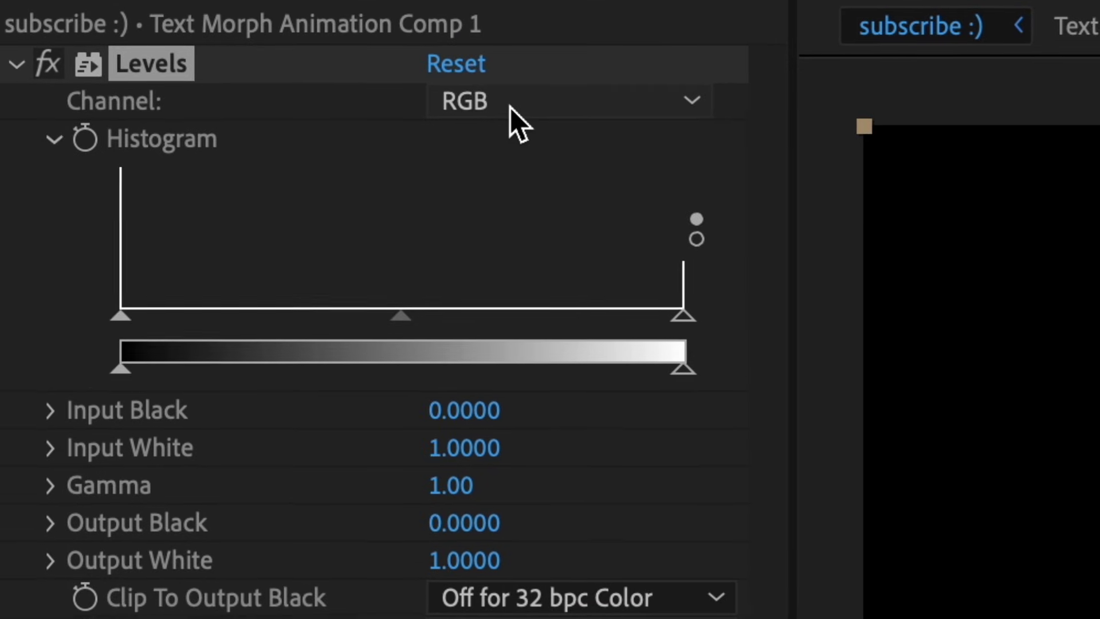
Step: Switch Levels to the Alpha channel and set Alpha Input Black to 0.4314 and Alpha Input White to 0.4510
{"action": "left_click", "coordinate": [510, 107]}
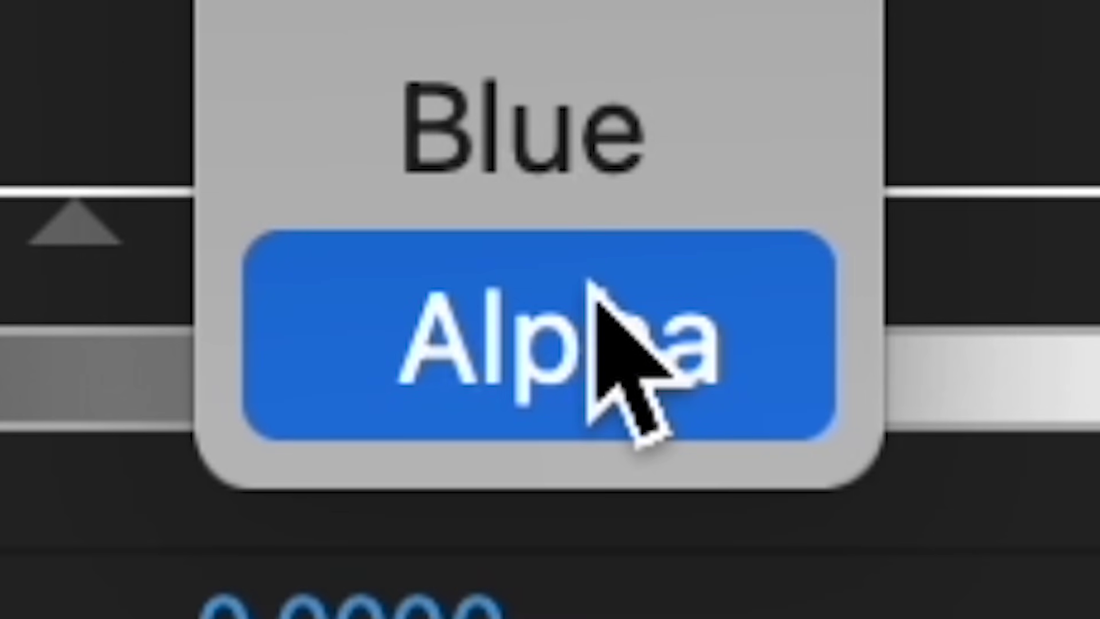
{"action": "left_click", "coordinate": [523, 334]}
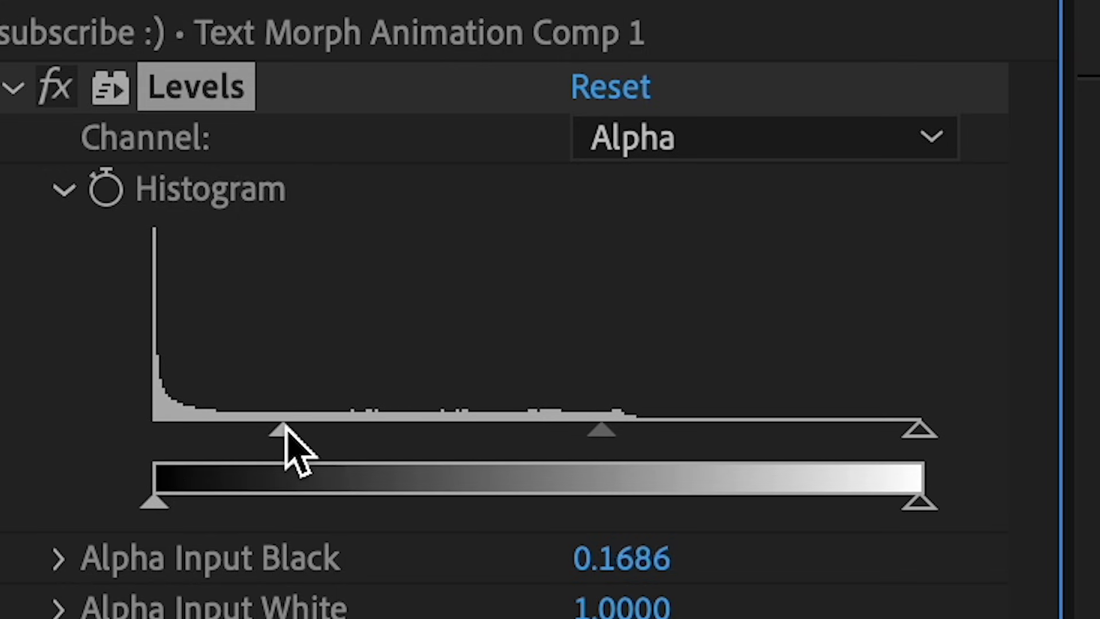
{"action": "left_click_drag", "start_coordinate": [926, 438], "coordinate": [499, 432]}
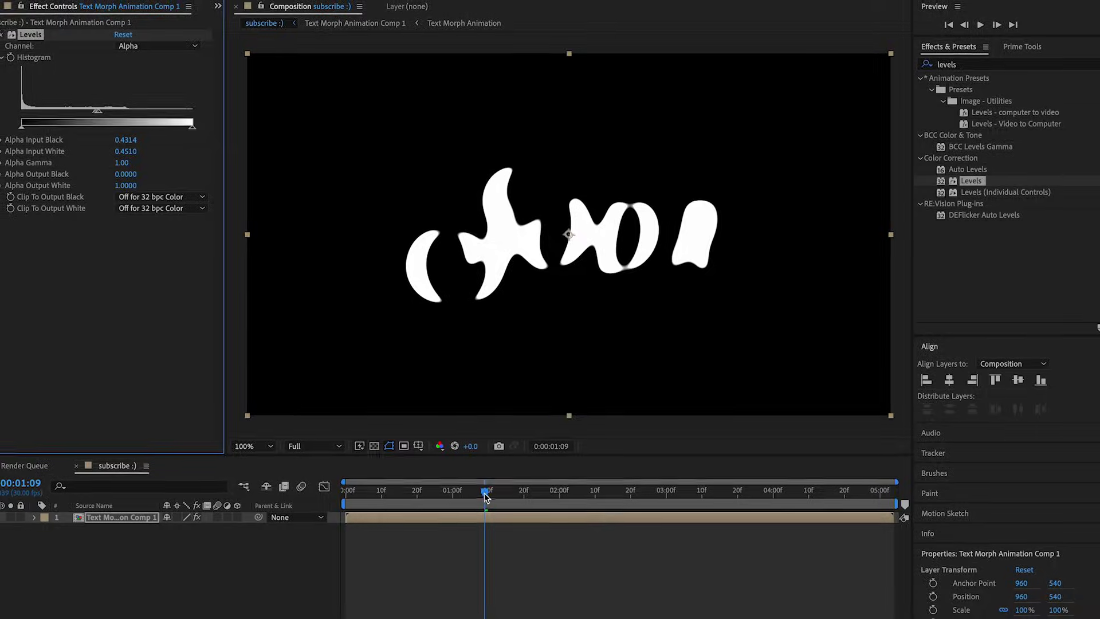
Step: Review the Soda-to-Pop morph at several points between the start and end of the transition
{"action": "left_click_drag", "start_coordinate": [485, 495], "coordinate": [461, 495]}
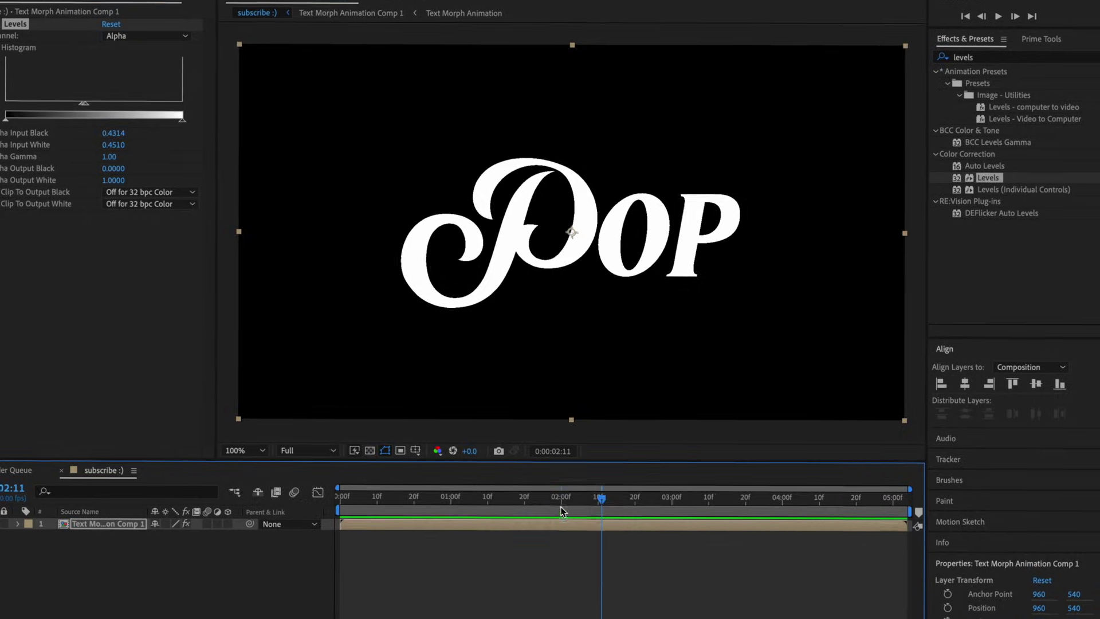
{"action": "left_click_drag", "start_coordinate": [562, 511], "coordinate": [431, 526]}
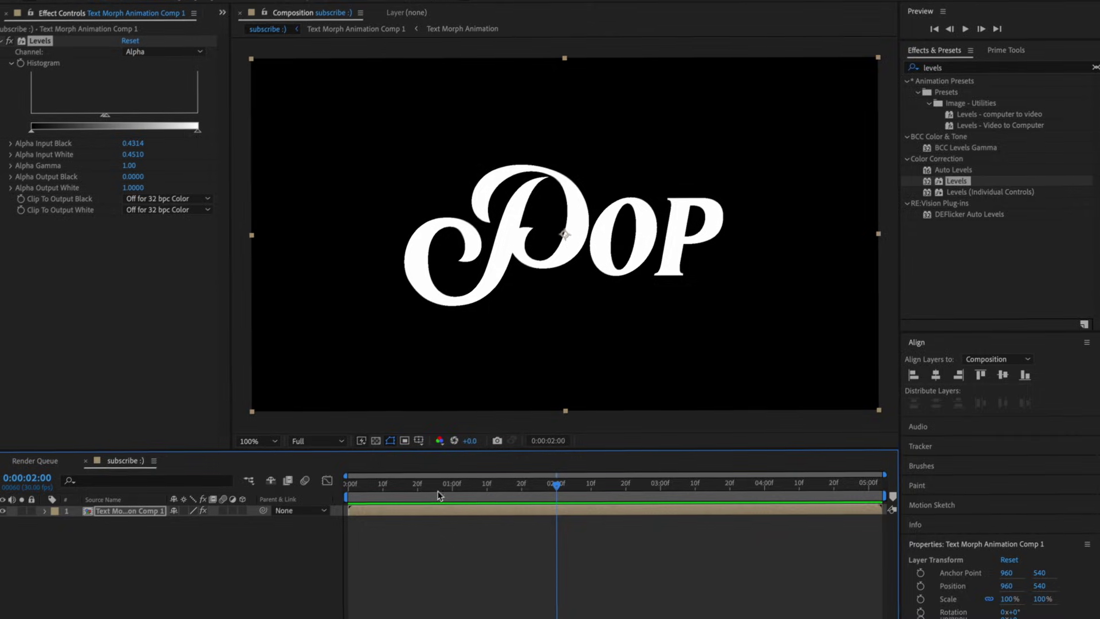
{"action": "left_click", "coordinate": [512, 492]}
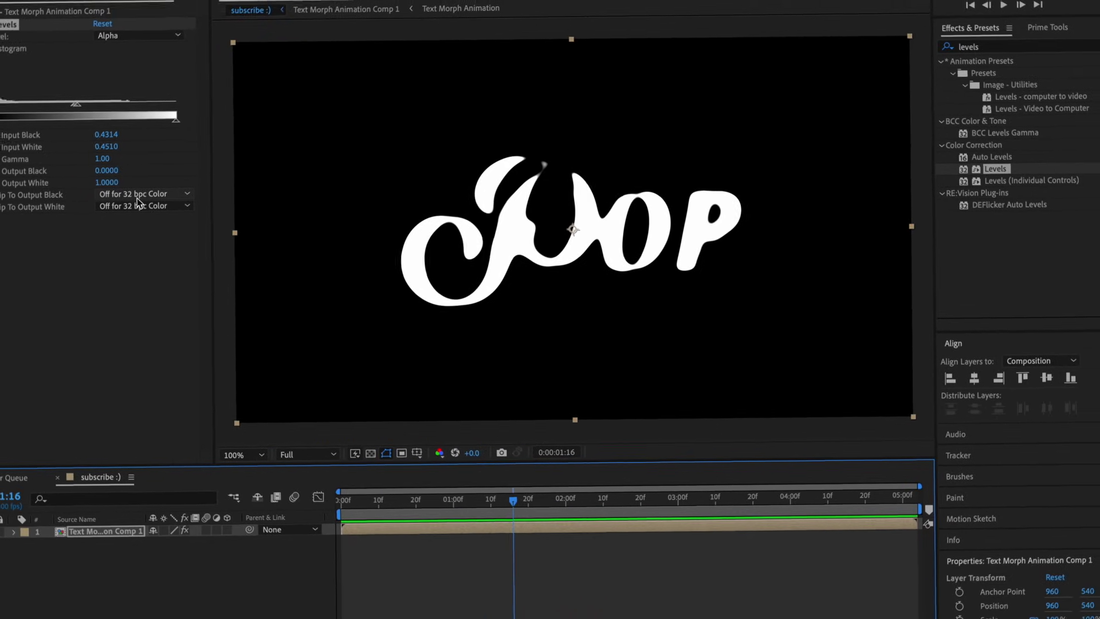
{"action": "left_click", "coordinate": [478, 498]}
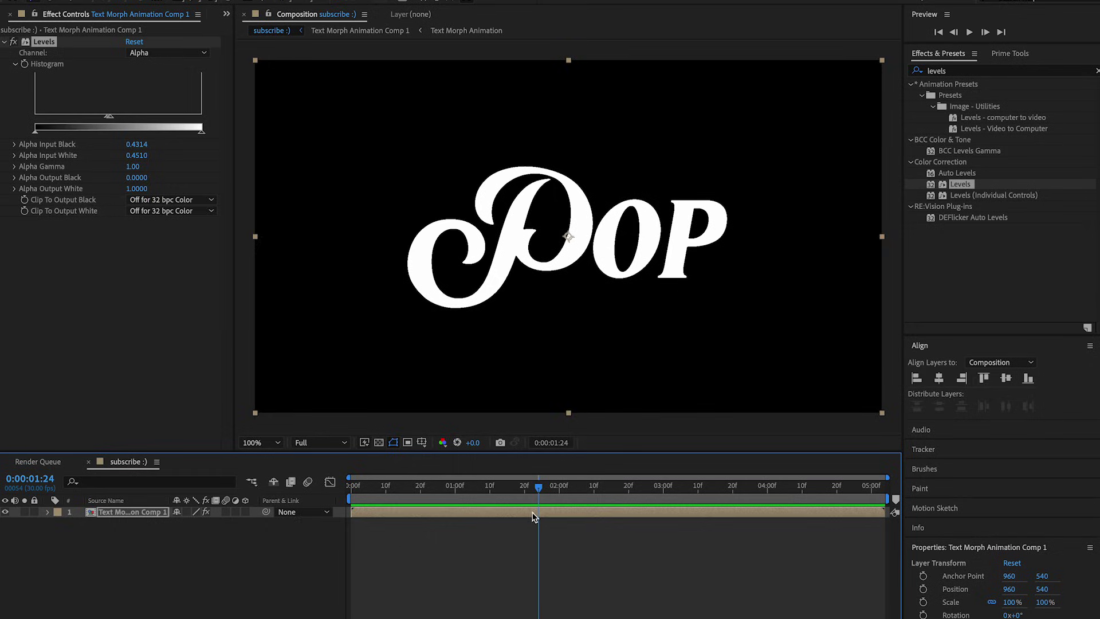
Step: Try to raise the Pop text inside the nested Text Morph Animation composition and check the morph in the main composition
{"action": "double_click", "coordinate": [532, 517]}
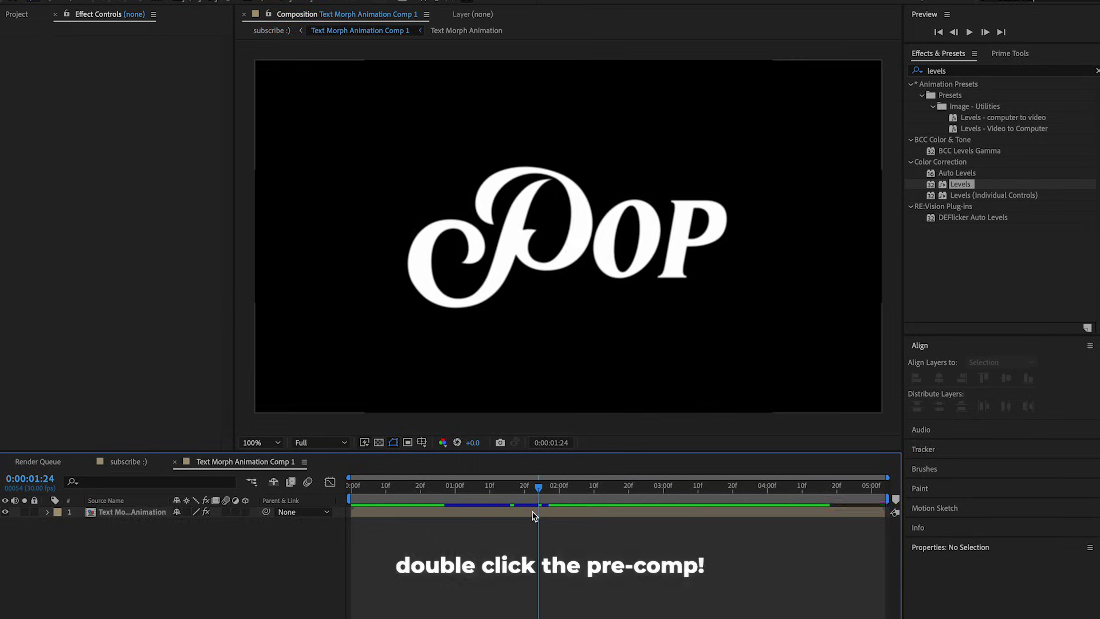
{"action": "double_click", "coordinate": [533, 517]}
{"action": "left_click", "coordinate": [532, 512]}
{"action": "key", "text": "p"}
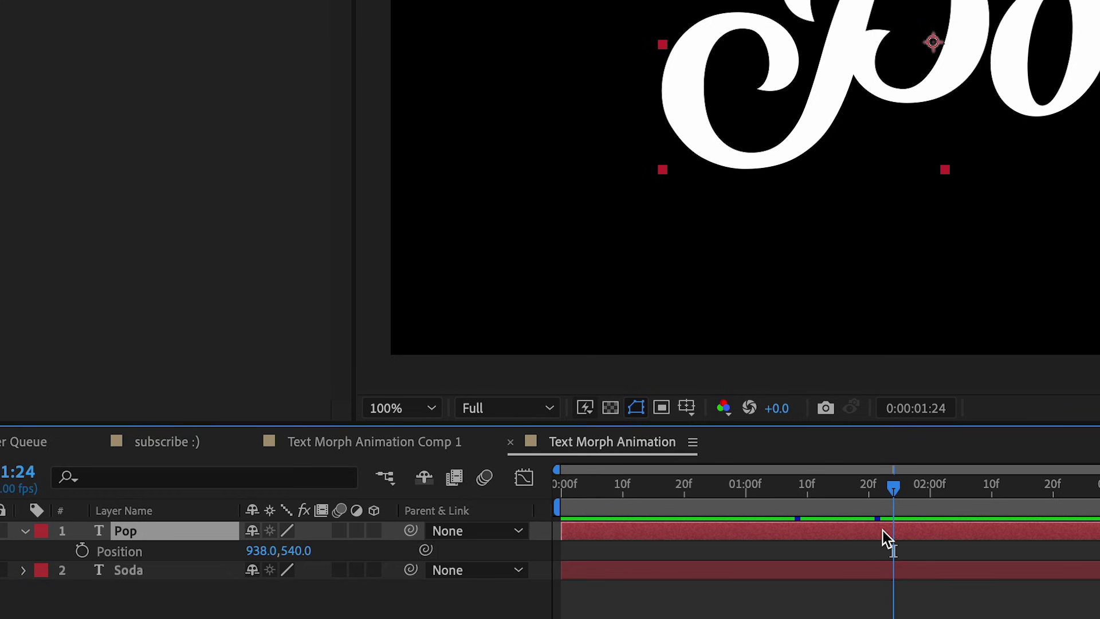
{"action": "left_click_drag", "start_coordinate": [303, 550], "coordinate": [180, 548]}
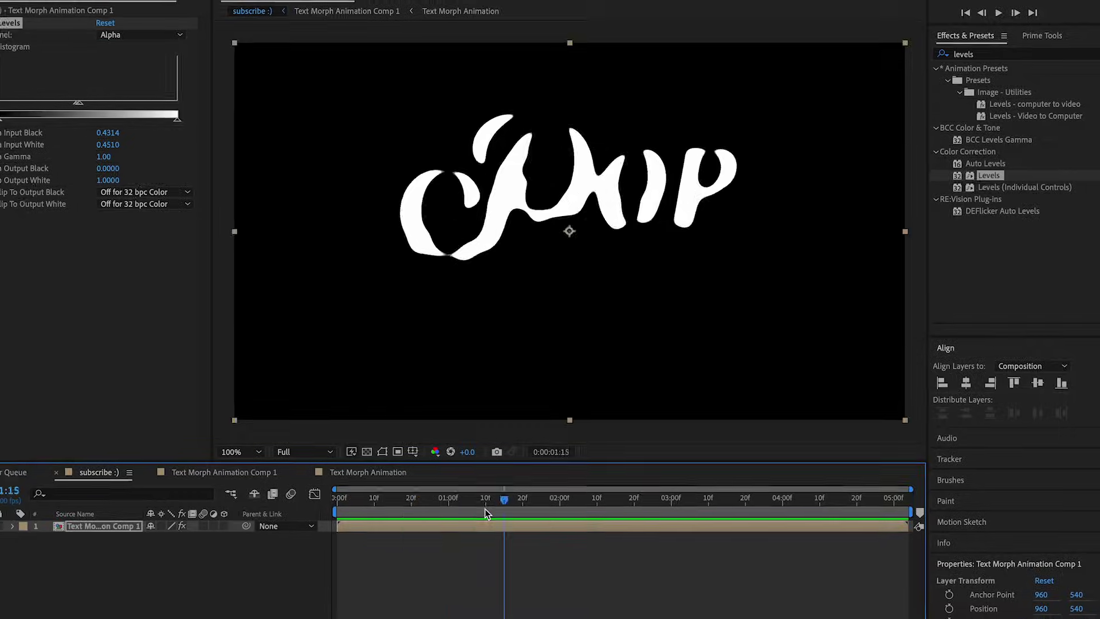
{"action": "left_click_drag", "start_coordinate": [485, 509], "coordinate": [412, 504]}
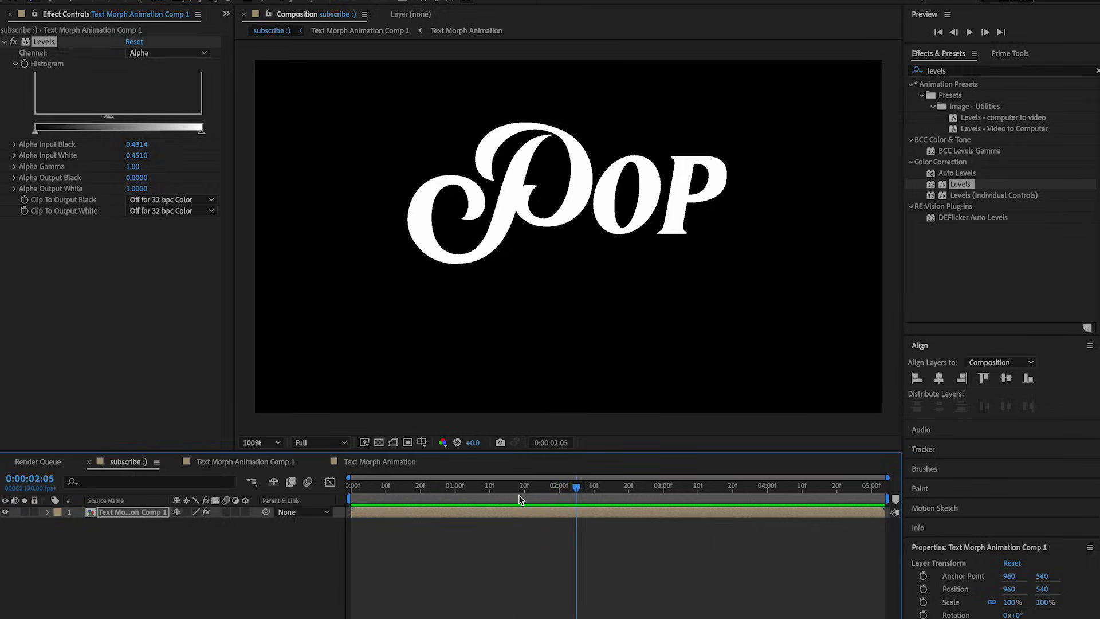
{"action": "left_click", "coordinate": [552, 486]}
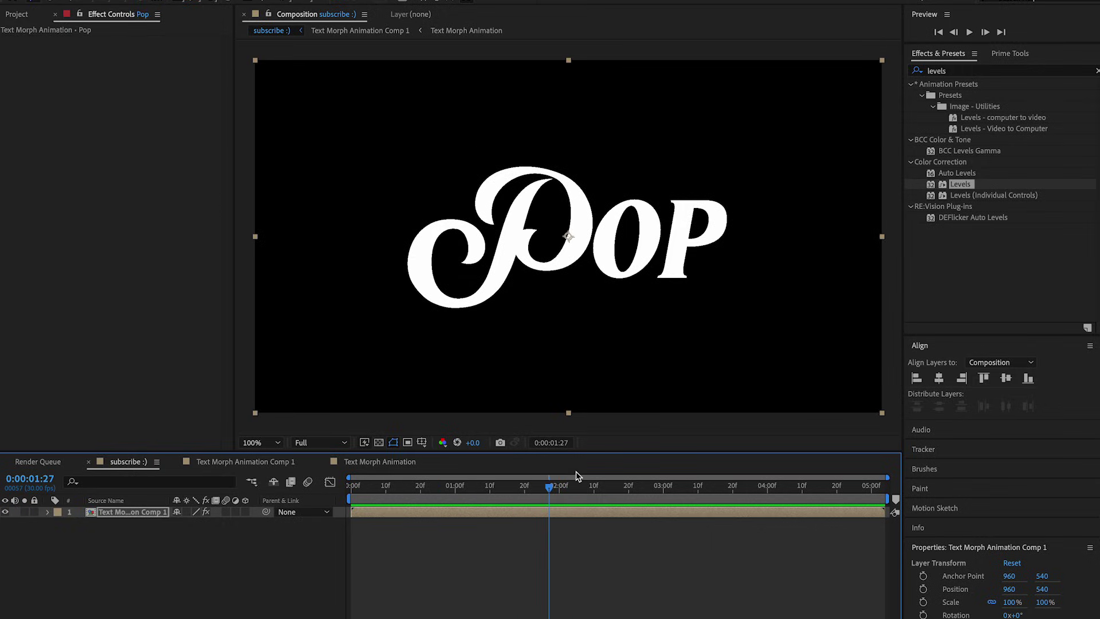
Step: Add a solid layer and place it beneath Text Morph Animation Comp 1 as the background
{"action": "left_click", "coordinate": [1009, 54]}
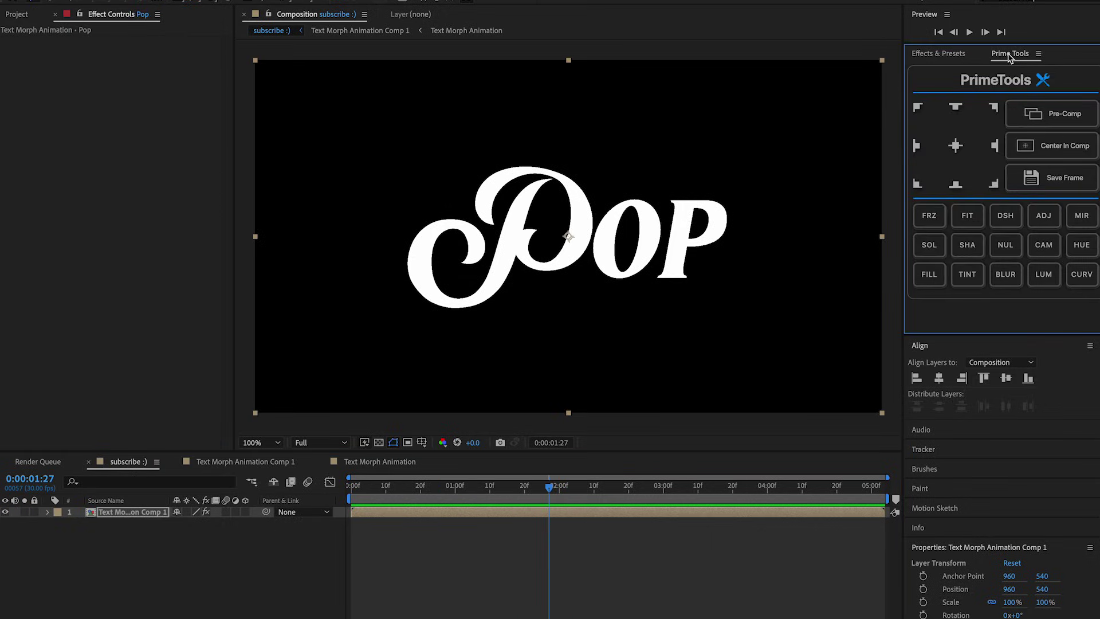
{"action": "left_click", "coordinate": [933, 246]}
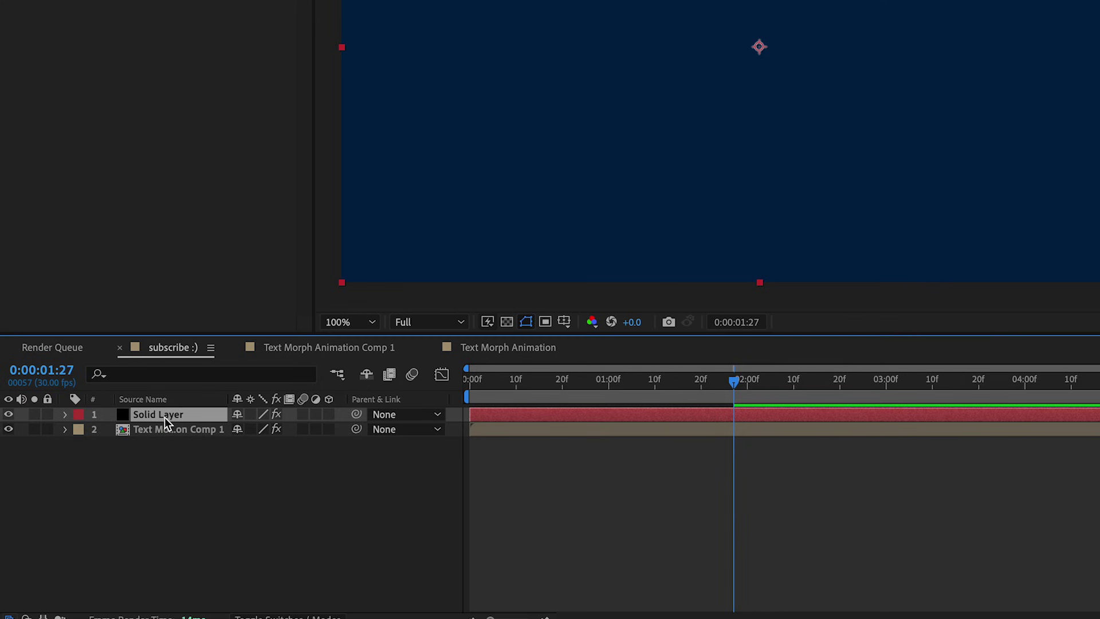
{"action": "left_click_drag", "start_coordinate": [164, 417], "coordinate": [164, 444]}
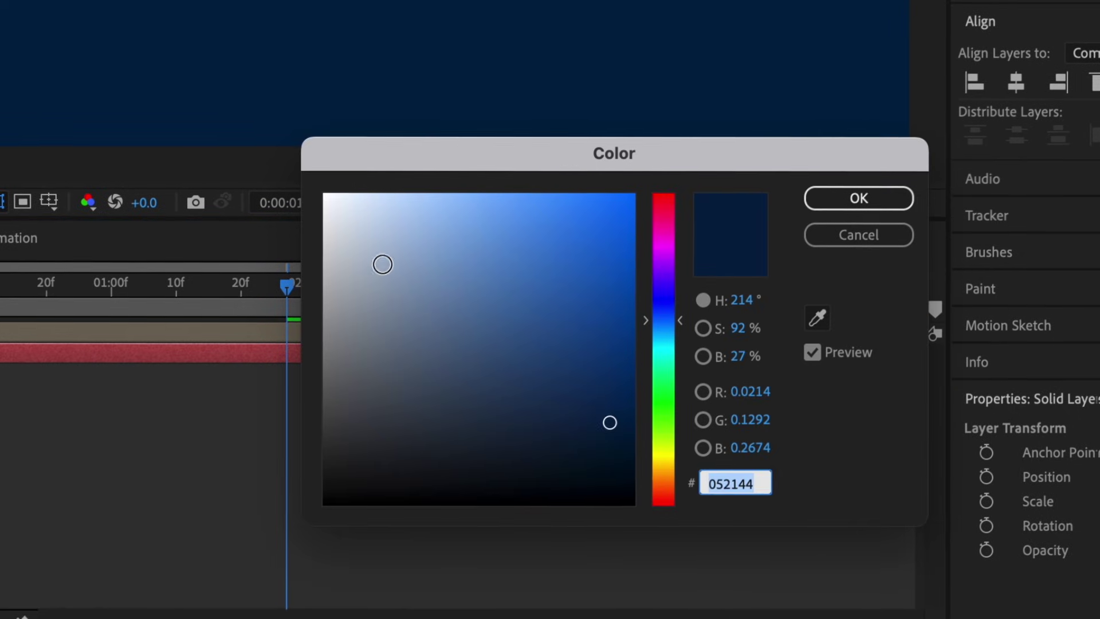
Step: Set the background solid's fill color to a bright pink
{"action": "left_click_drag", "start_coordinate": [795, 369], "coordinate": [710, 226]}
{"action": "left_click_drag", "start_coordinate": [669, 295], "coordinate": [668, 251]}
{"action": "left_click", "coordinate": [435, 277]}
{"action": "key", "text": "Return"}
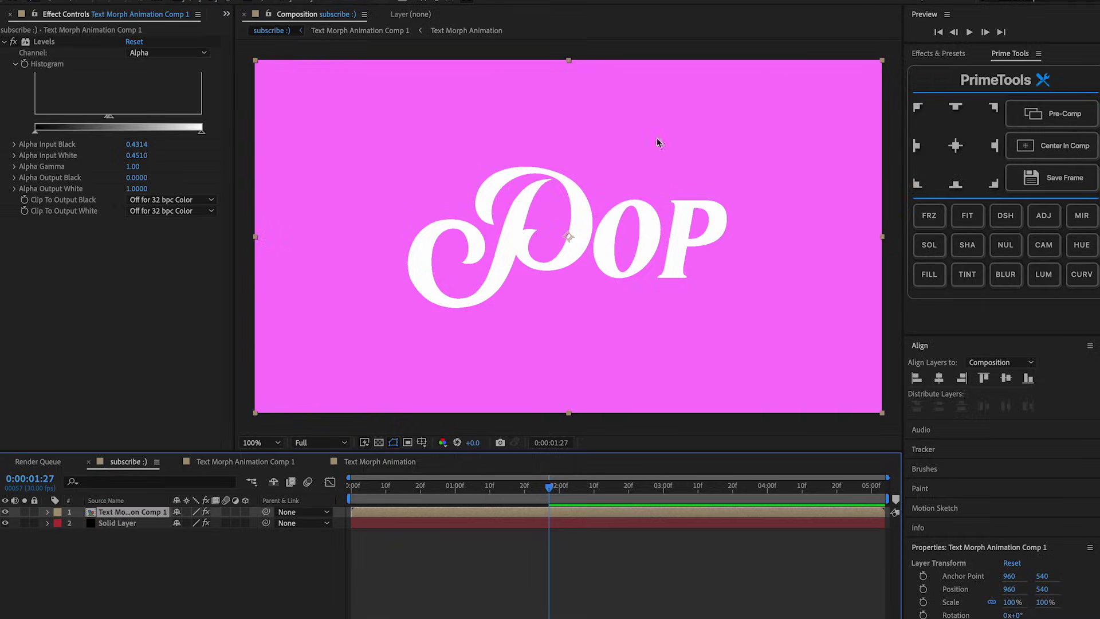
Step: Apply Drop Shadow to Text Morph Animation Comp 1 with 100% opacity, a distance of 18 and magenta shadow color E800FF
{"action": "left_click", "coordinate": [934, 54]}
{"action": "left_click", "coordinate": [968, 69]}
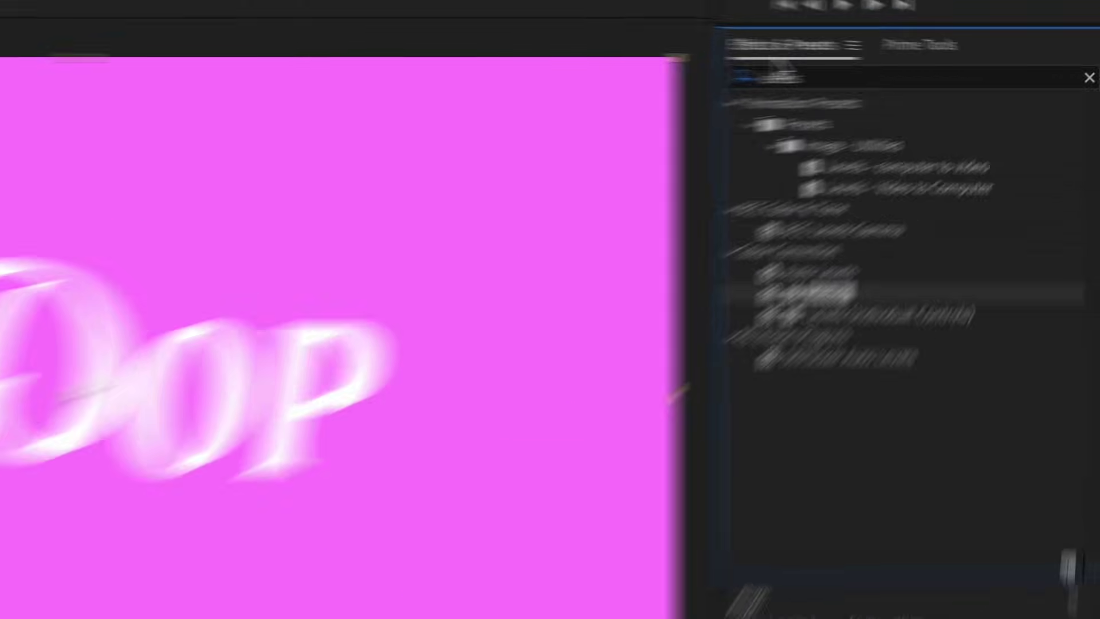
{"action": "type", "text": "drop shadow"}
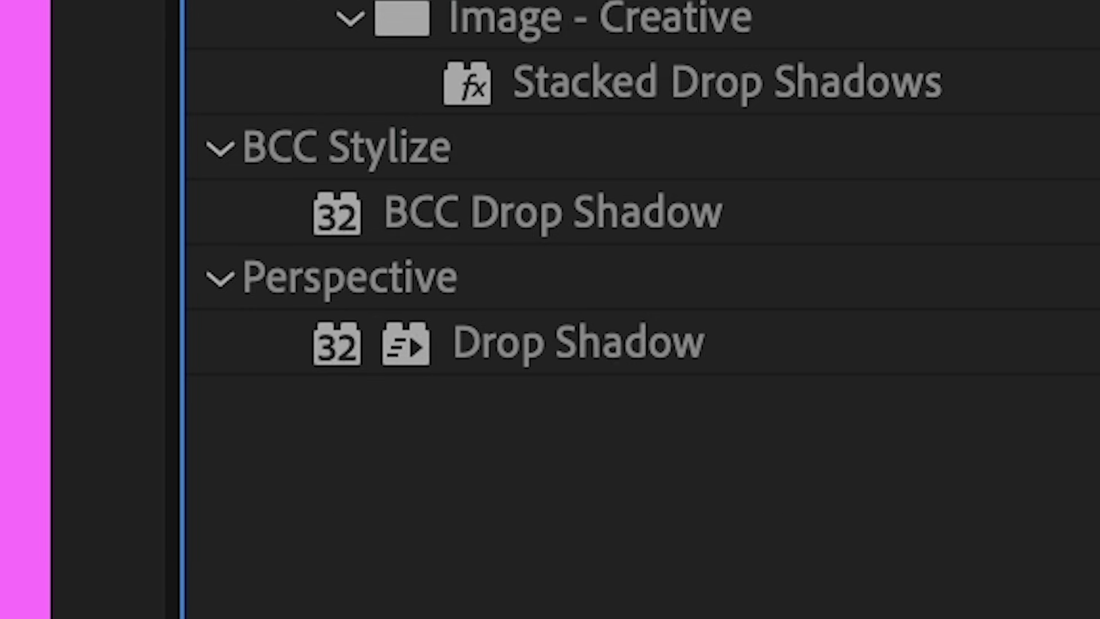
{"action": "left_click_drag", "start_coordinate": [252, 353], "coordinate": [514, 185]}
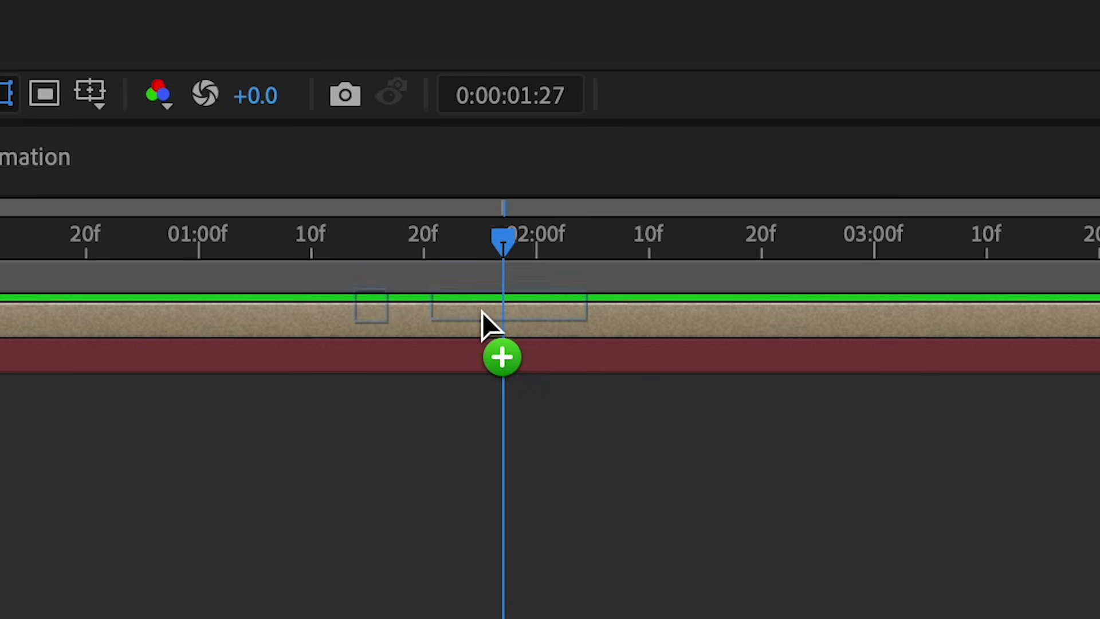
{"action": "left_click_drag", "start_coordinate": [482, 311], "coordinate": [484, 314]}
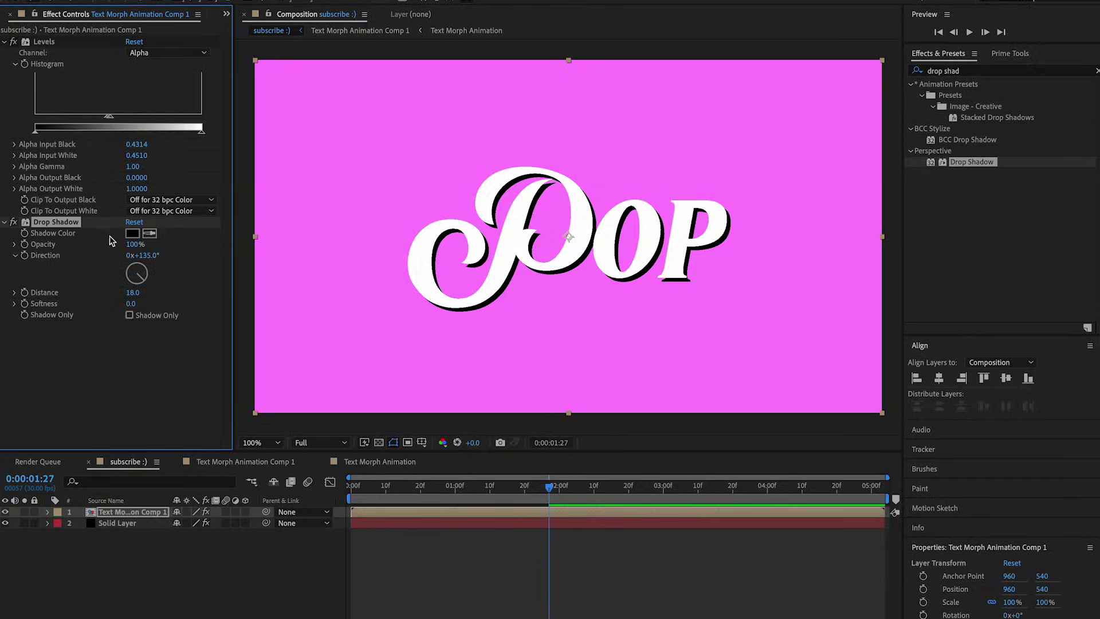
{"action": "left_click", "coordinate": [289, 159]}
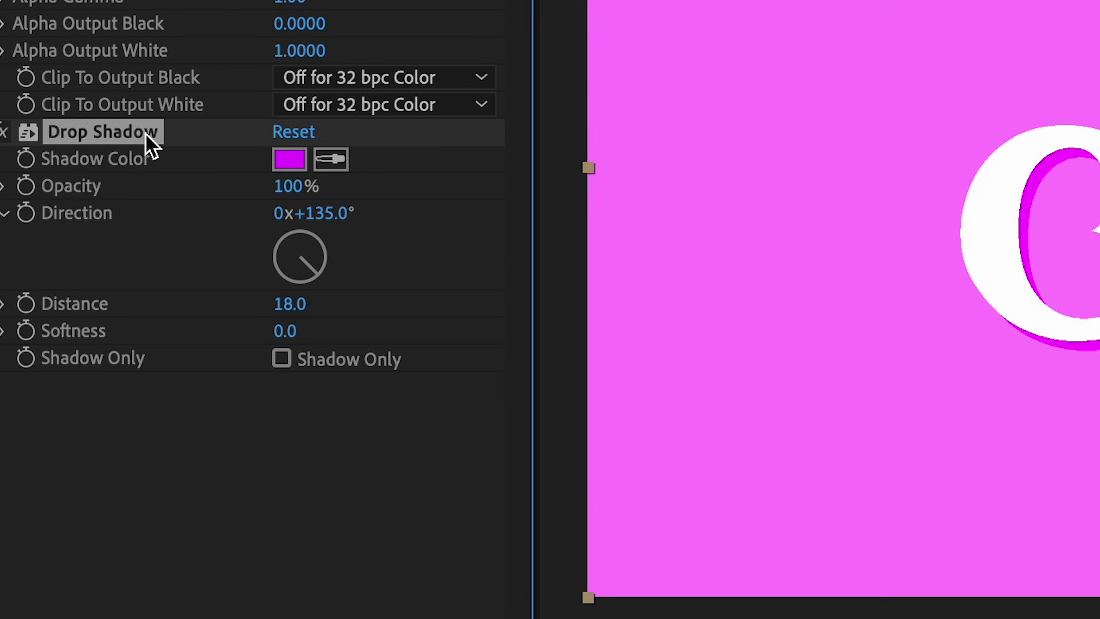
Step: Stack duplicates of the Drop Shadow effect, shifting the first copy's shadow color to a blue-violet hue
{"action": "key", "text": "ctrl+d"}
{"action": "left_click", "coordinate": [287, 411]}
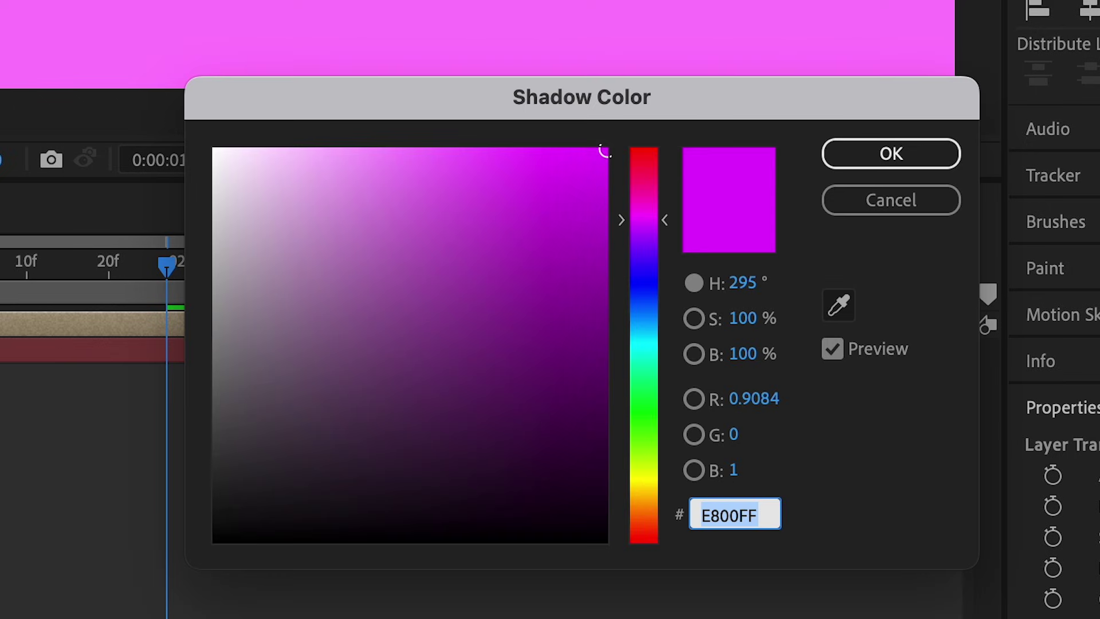
{"action": "left_click_drag", "start_coordinate": [636, 224], "coordinate": [636, 268]}
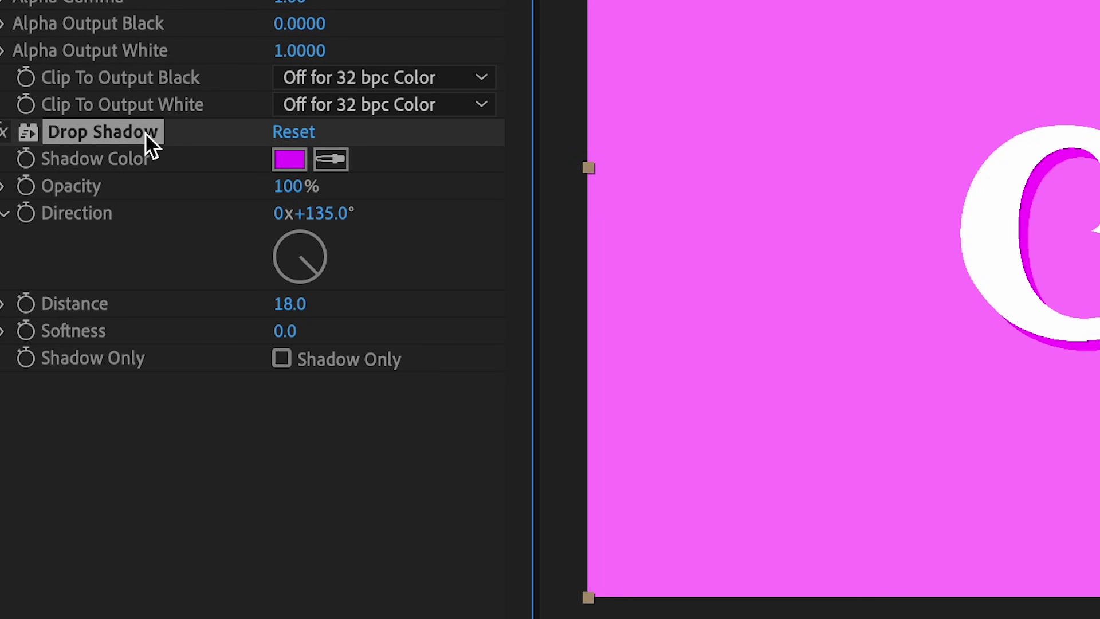
{"action": "key", "text": "ctrl+d"}
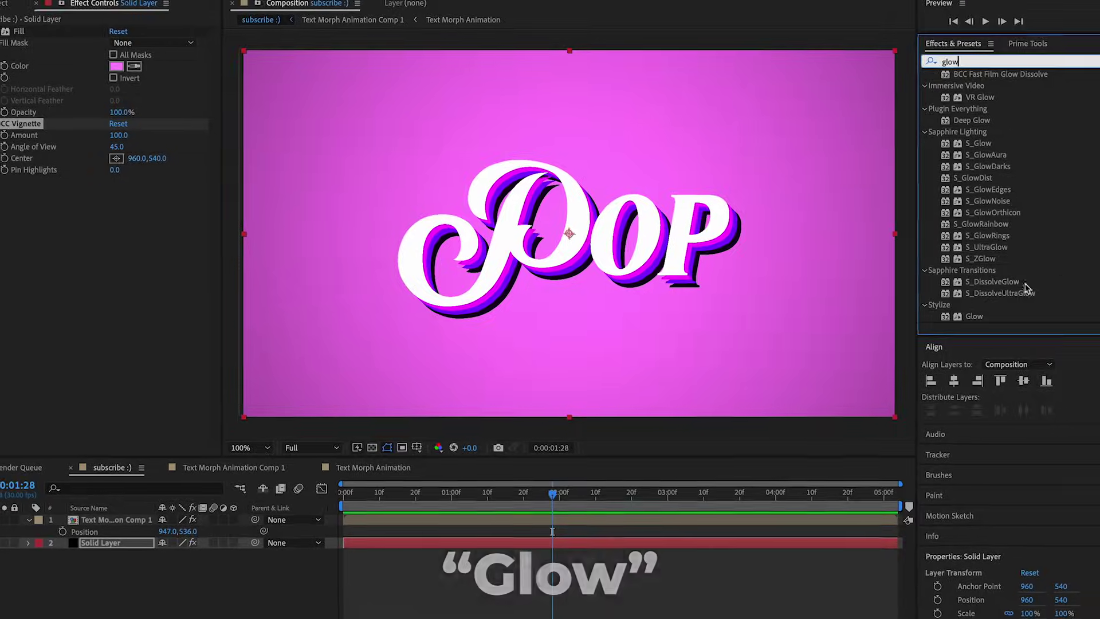
Step: Apply the Glow effect to Text Morph Animation Comp 1 and adjust its radius and intensity
{"action": "left_click_drag", "start_coordinate": [974, 317], "coordinate": [633, 522]}
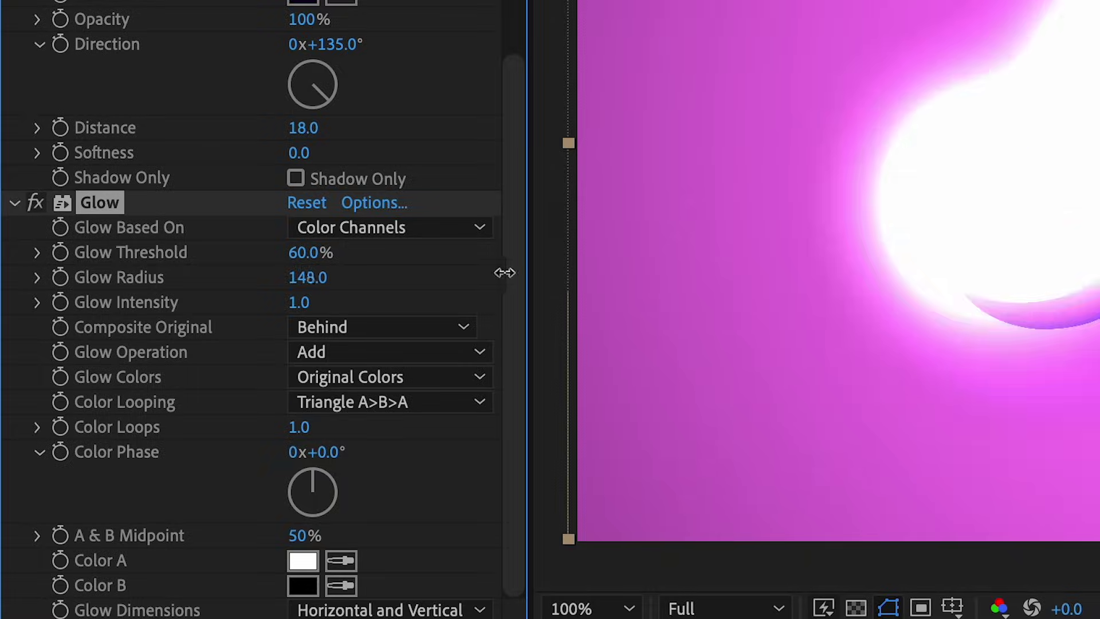
{"action": "left_click_drag", "start_coordinate": [503, 273], "coordinate": [555, 270]}
{"action": "left_click_drag", "start_coordinate": [316, 294], "coordinate": [203, 315]}
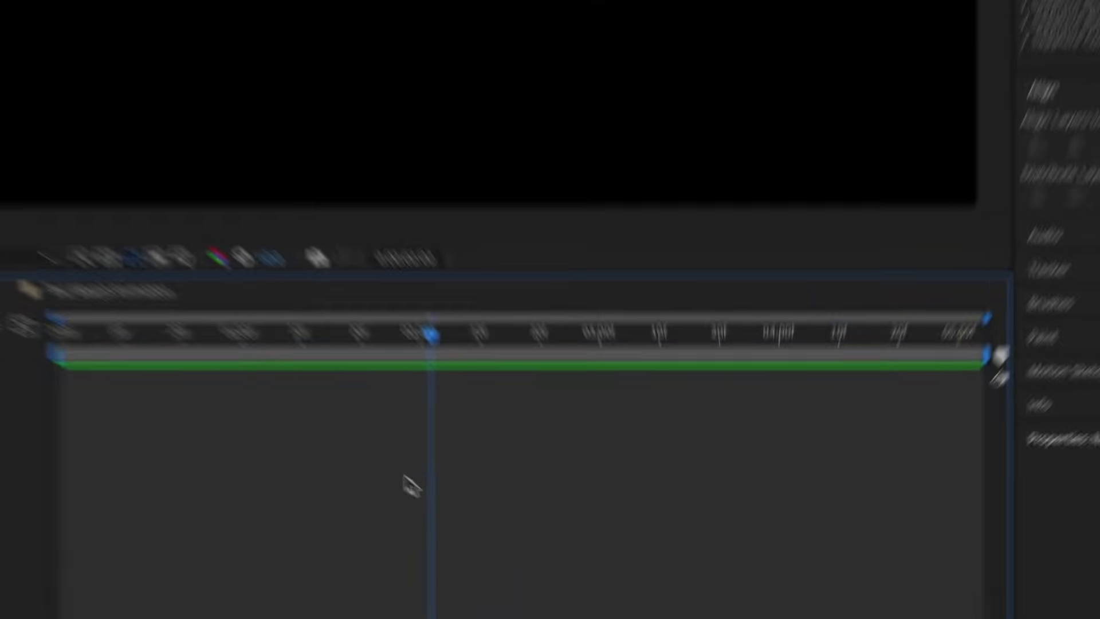
Step: Create a text layer "A" scaled to 415% and centered in the composition, and duplicate it with the text changed to "B"
{"action": "right_click", "coordinate": [552, 453]}
{"action": "mouse_move", "coordinate": [575, 412]}
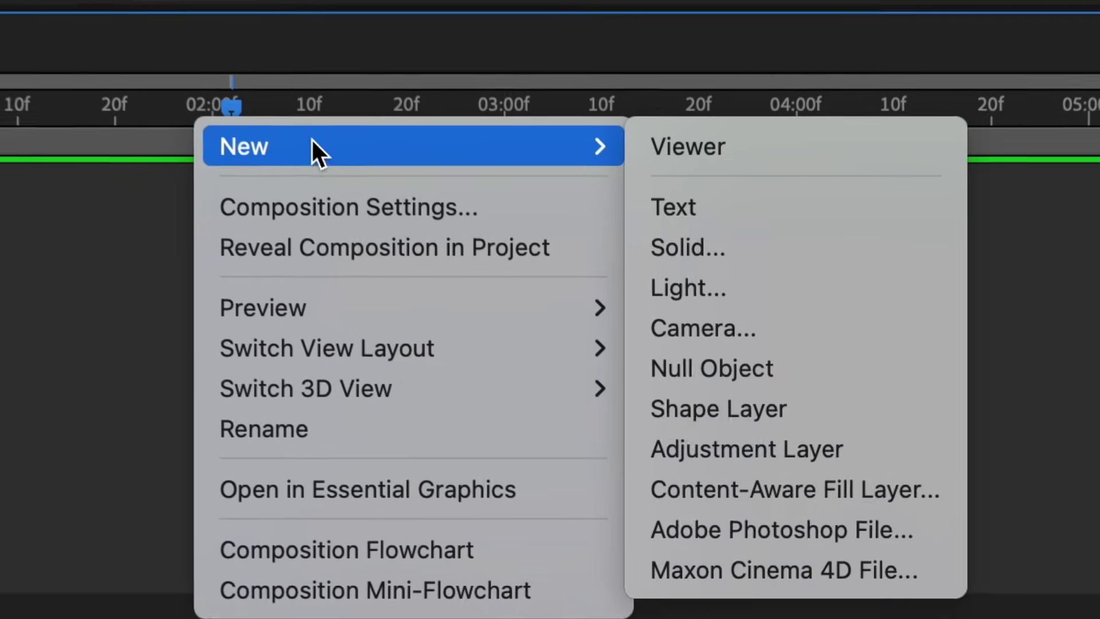
{"action": "left_click", "coordinate": [652, 211]}
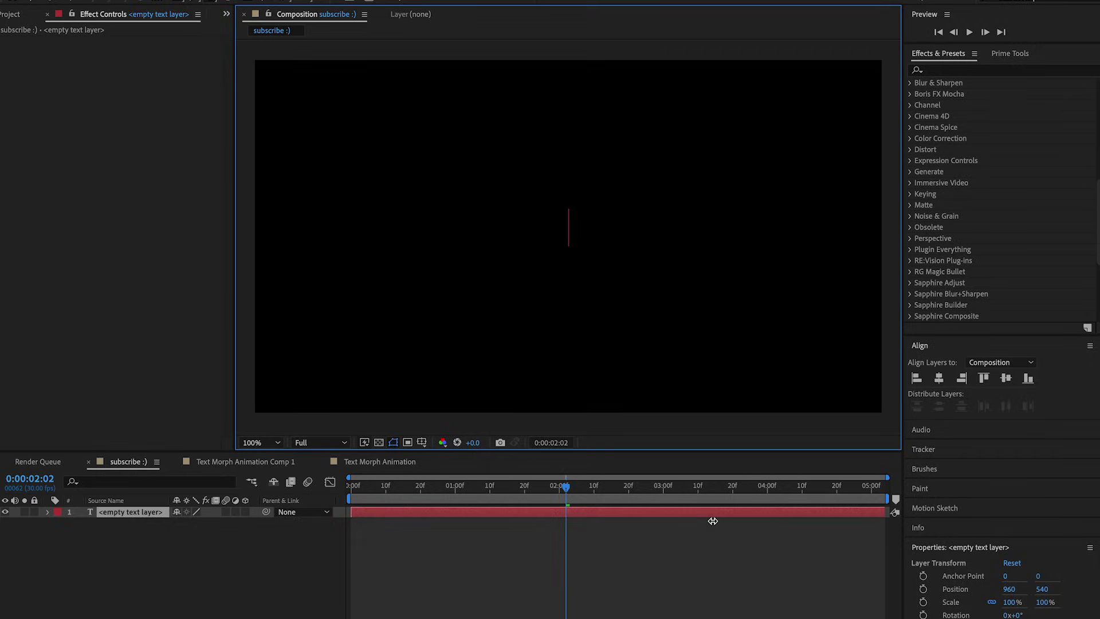
{"action": "type", "text": "A"}
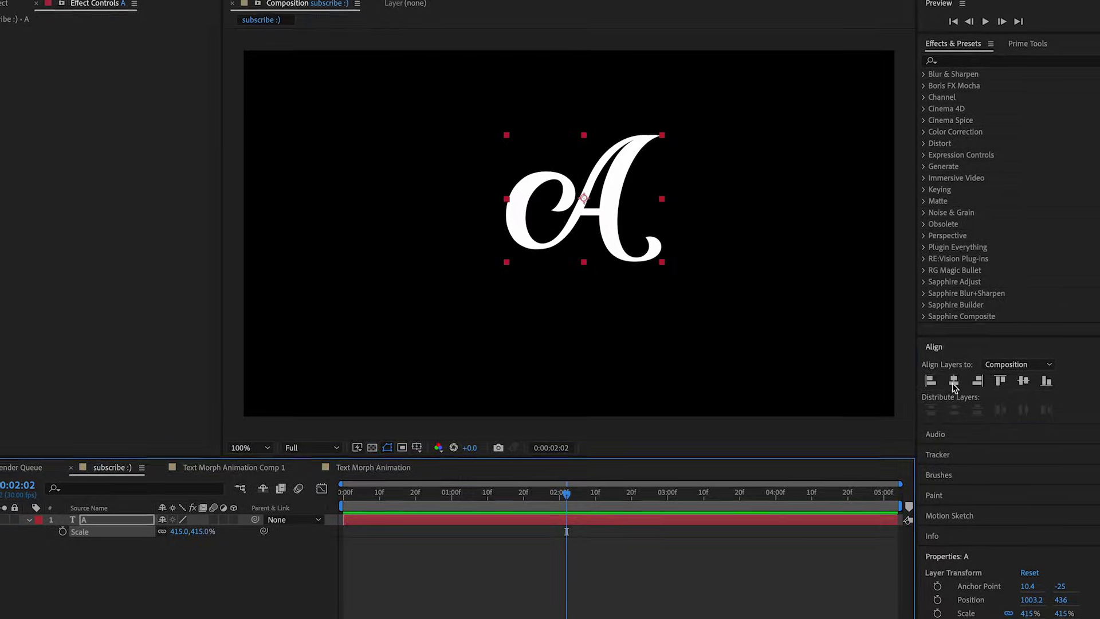
{"action": "left_click", "coordinate": [1014, 379]}
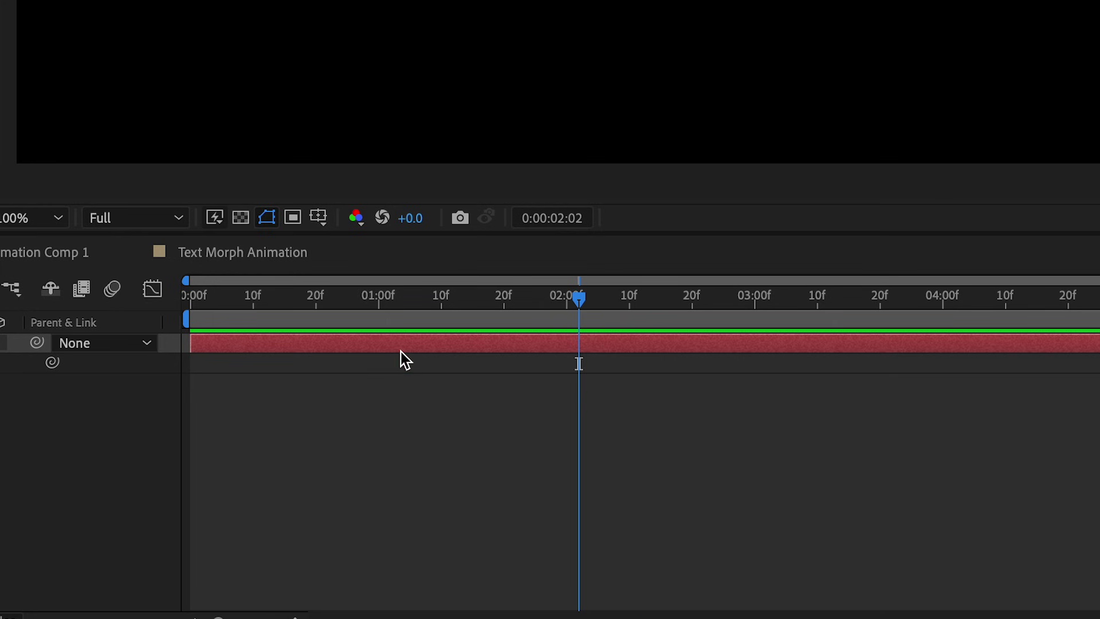
{"action": "key", "text": "ctrl+d"}
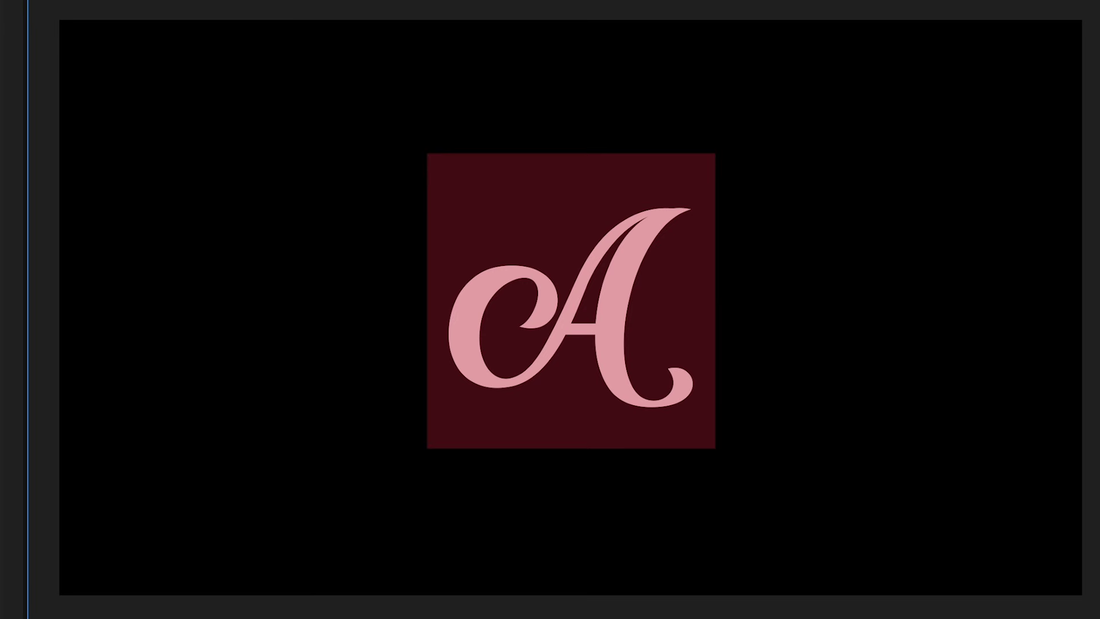
{"action": "type", "text": "B"}
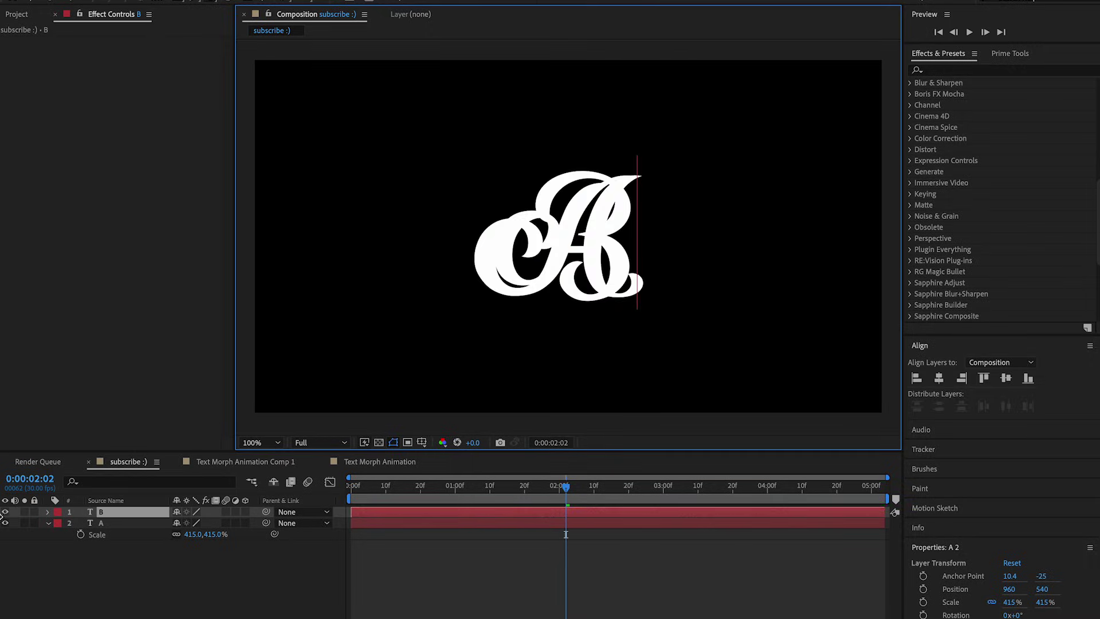
Step: Convert the A and B text layers into shape outlines using Create Shapes from Text
{"action": "left_click", "coordinate": [117, 523]}
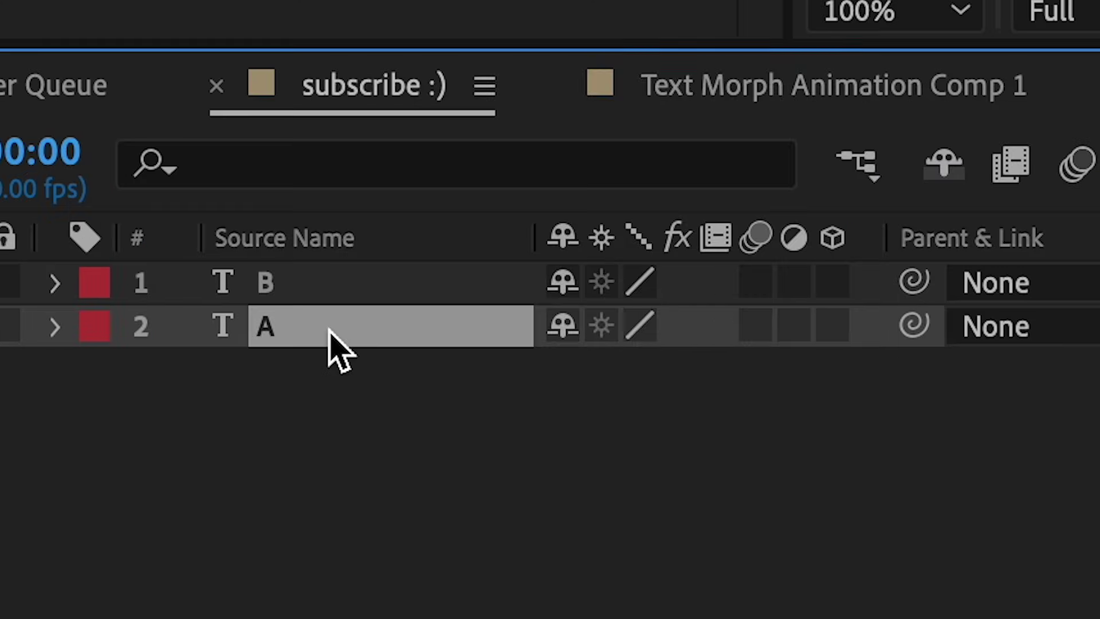
{"action": "right_click", "coordinate": [287, 343]}
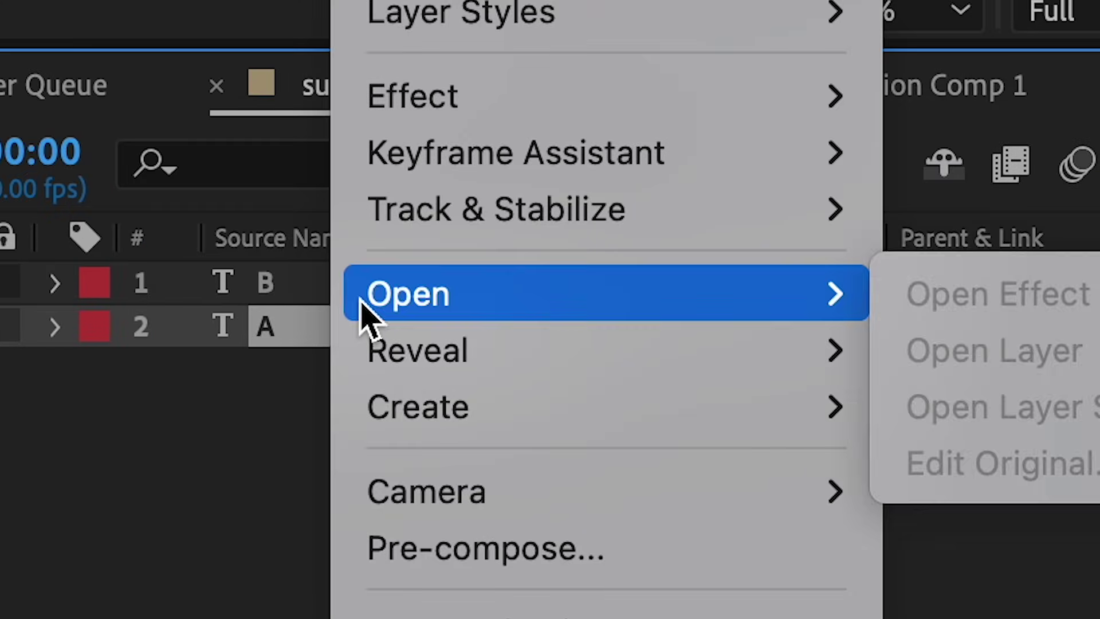
{"action": "left_click", "coordinate": [147, 455]}
{"action": "left_click", "coordinate": [346, 409]}
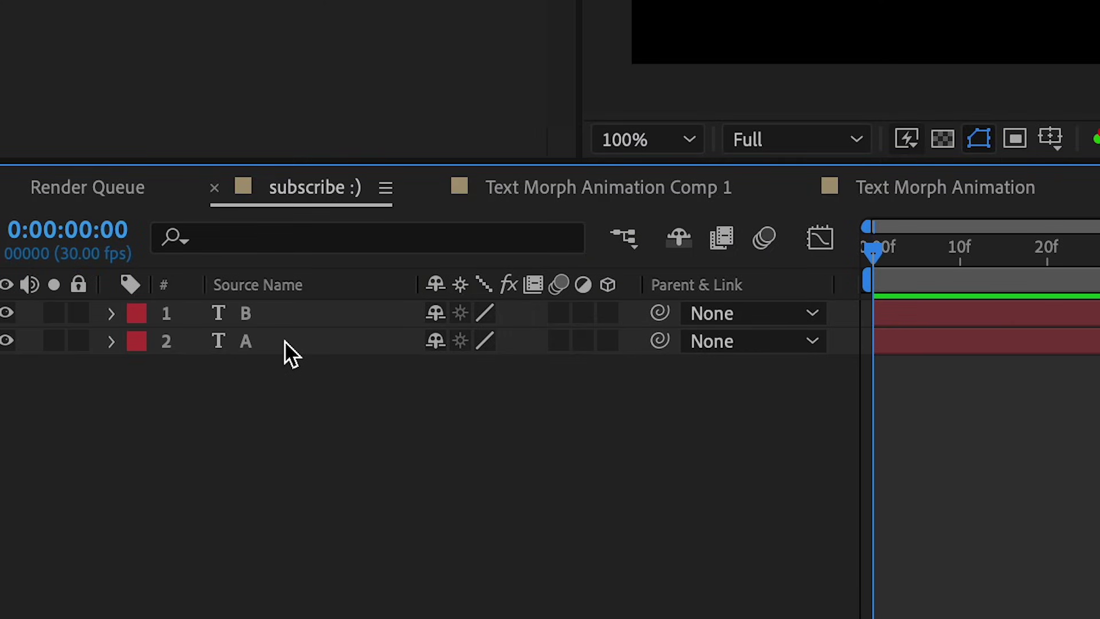
{"action": "right_click", "coordinate": [285, 341]}
{"action": "mouse_move", "coordinate": [428, 397]}
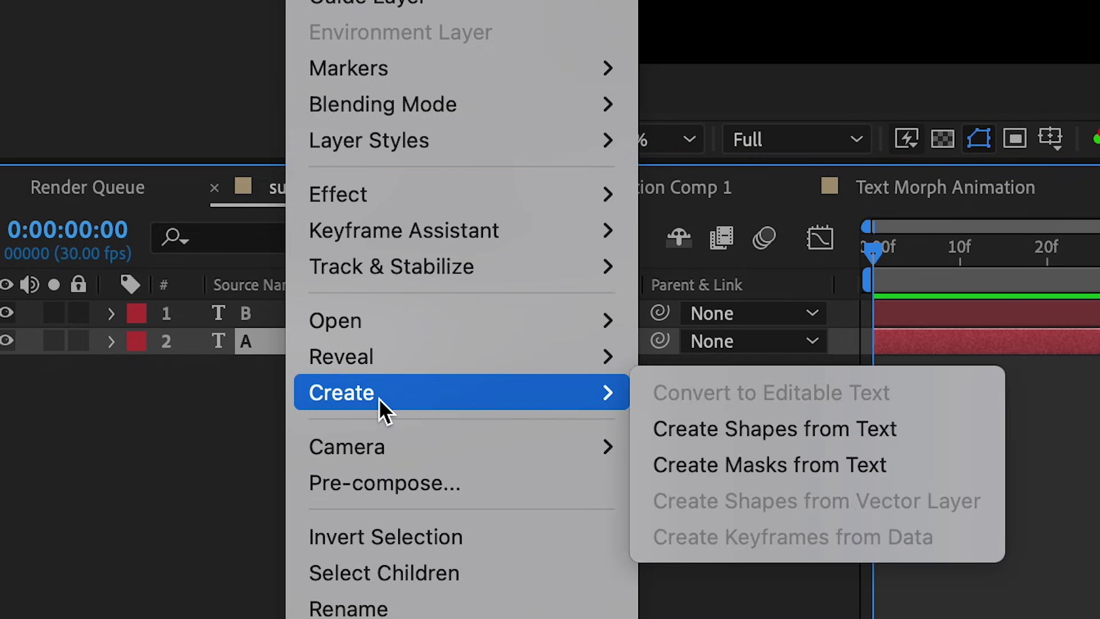
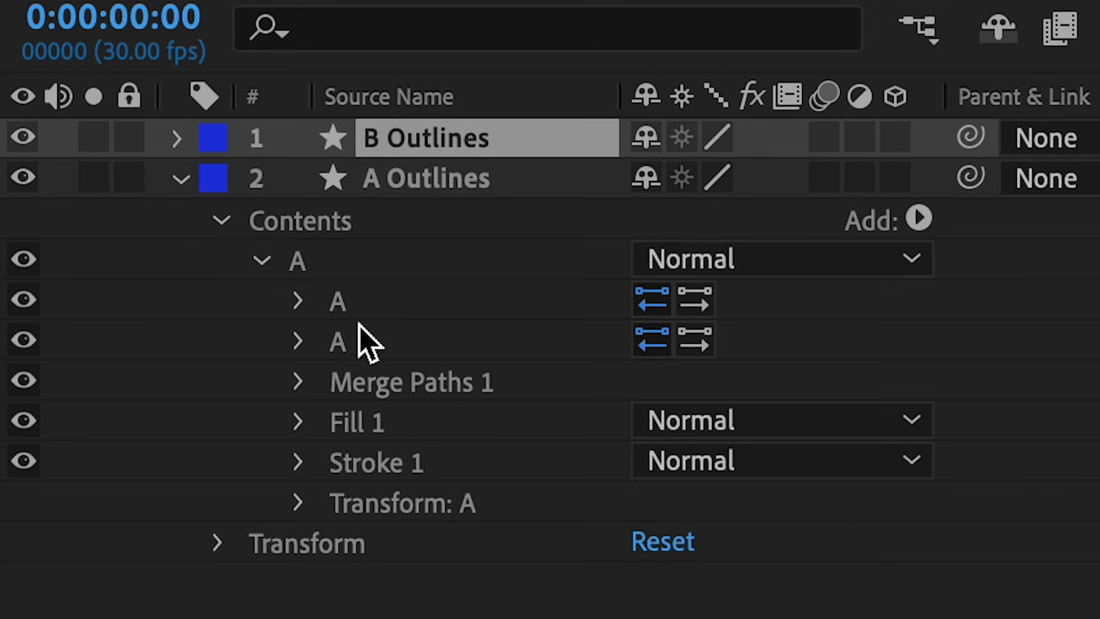
Step: Set keyframes on both Path properties of the A Outlines layer at 0:00:00:00
{"action": "left_click", "coordinate": [299, 301]}
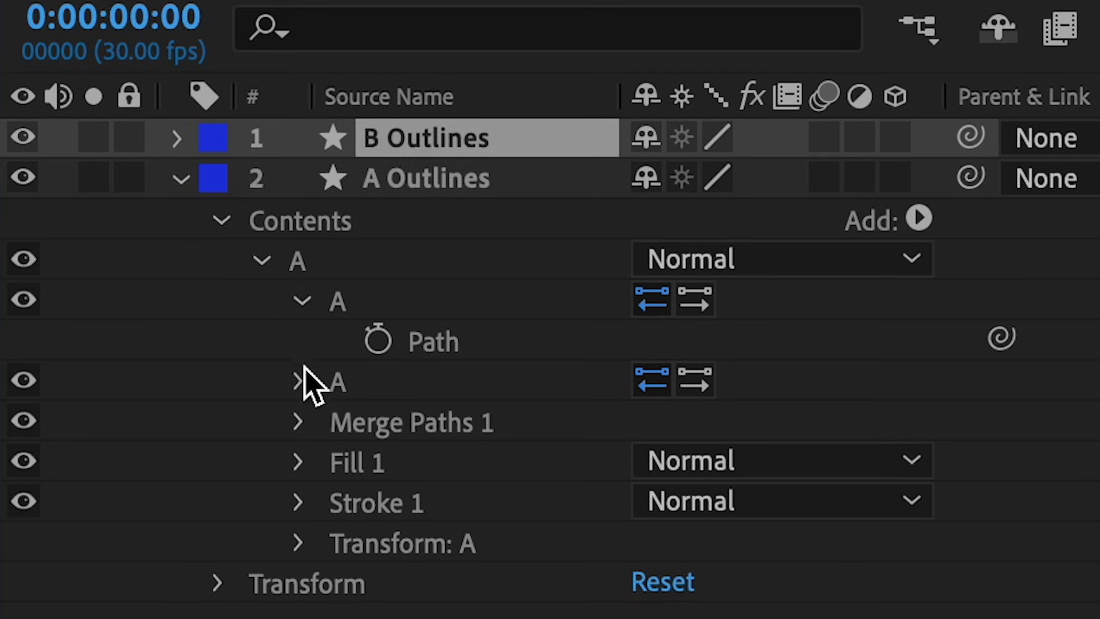
{"action": "left_click", "coordinate": [298, 382]}
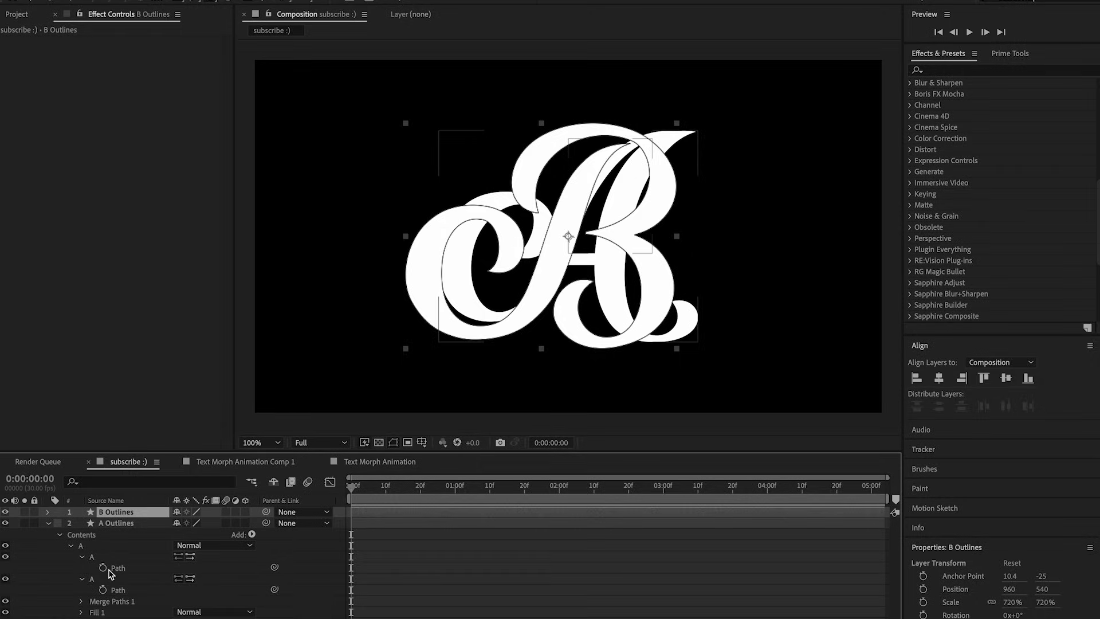
{"action": "left_click", "coordinate": [117, 523]}
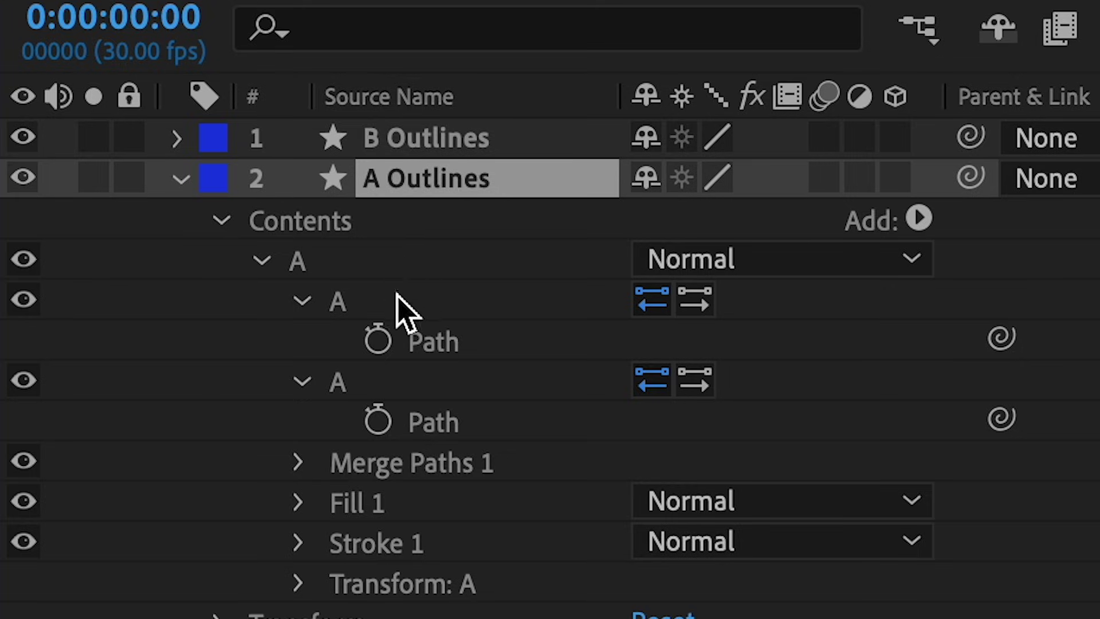
{"action": "left_click", "coordinate": [378, 339]}
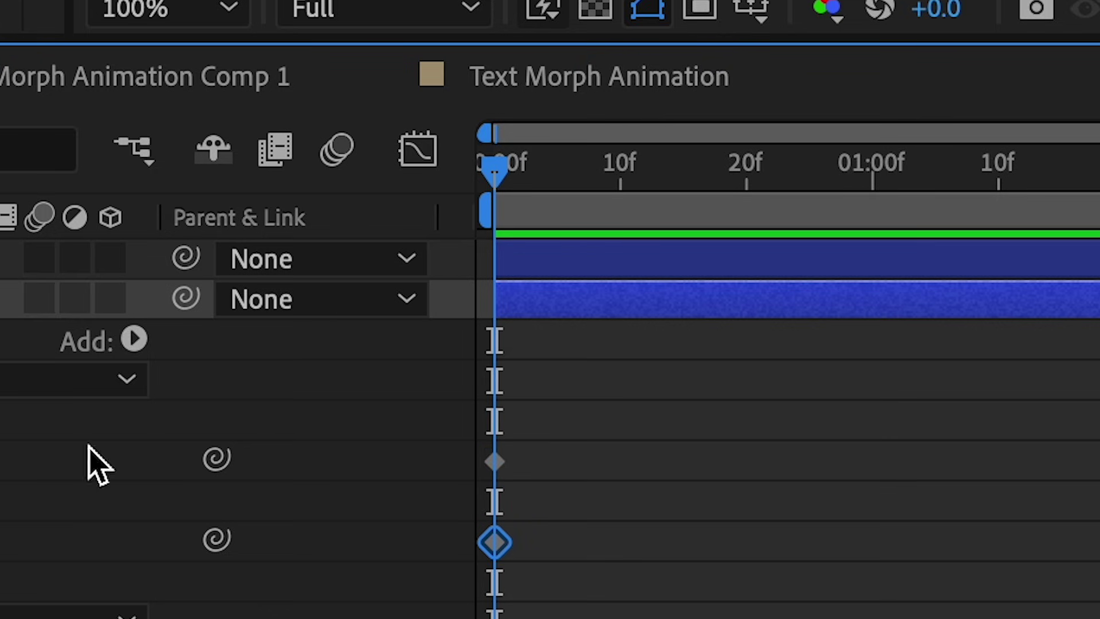
Step: Set keyframes on both Path properties of the B Outlines layer at 0:00:00:28
{"action": "left_click_drag", "start_coordinate": [535, 181], "coordinate": [853, 126]}
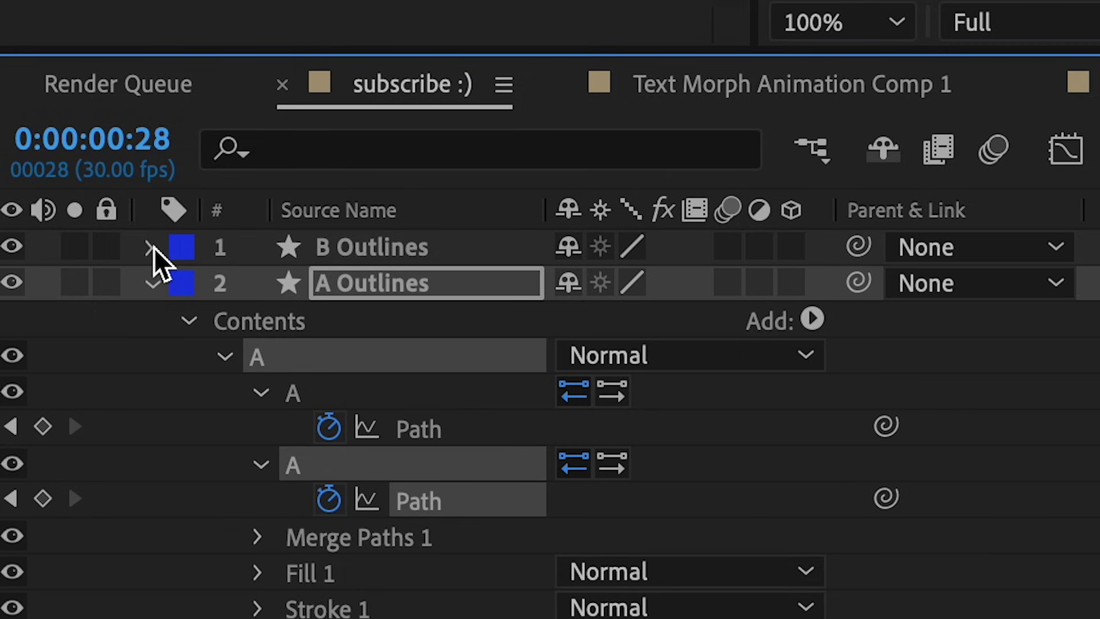
{"action": "left_click", "coordinate": [151, 248]}
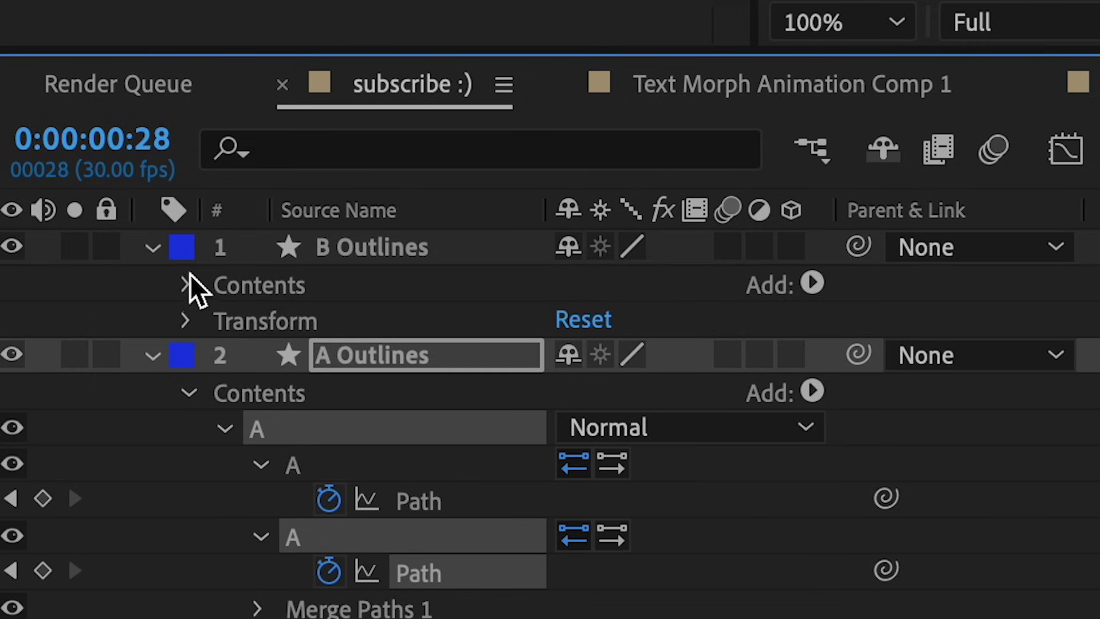
{"action": "left_click", "coordinate": [186, 286]}
{"action": "left_click", "coordinate": [225, 322]}
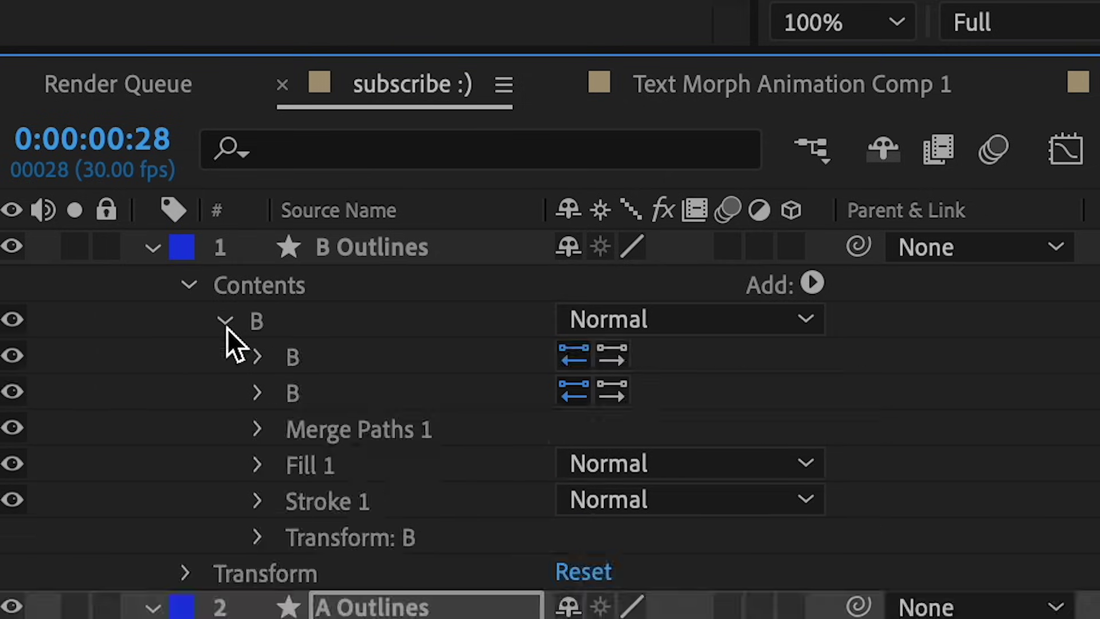
{"action": "left_click", "coordinate": [255, 359]}
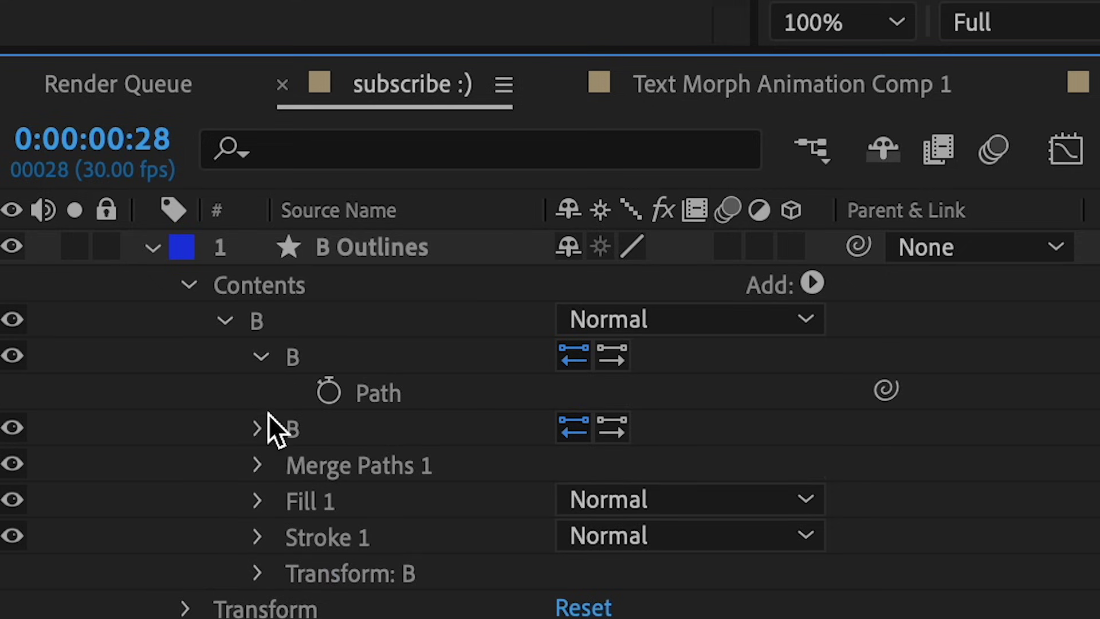
{"action": "left_click", "coordinate": [259, 429]}
{"action": "left_click", "coordinate": [329, 393]}
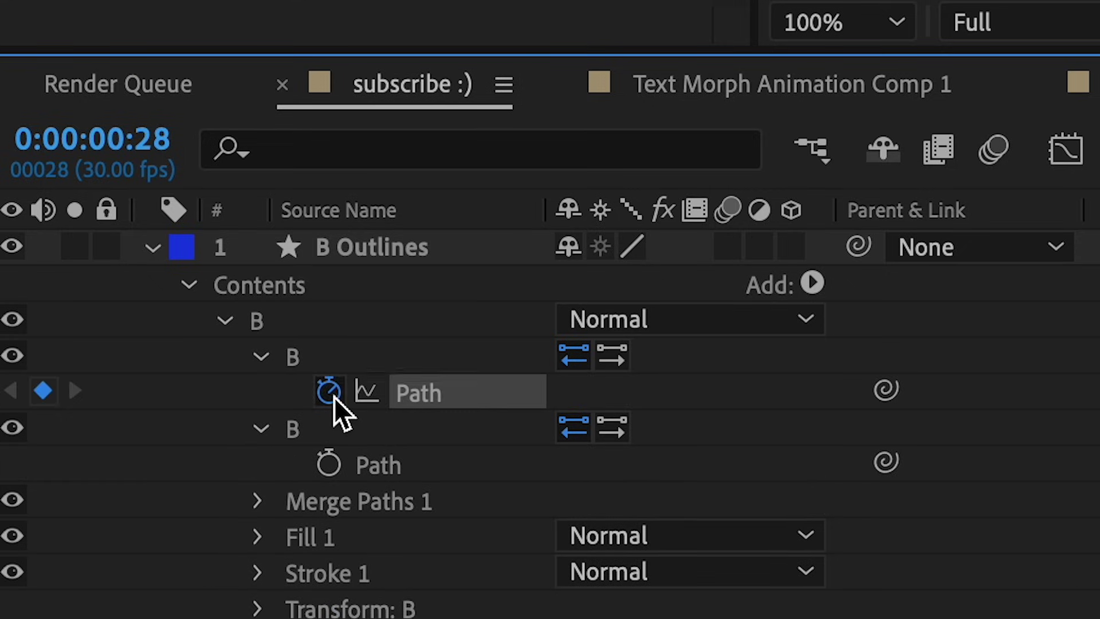
{"action": "left_click", "coordinate": [328, 465]}
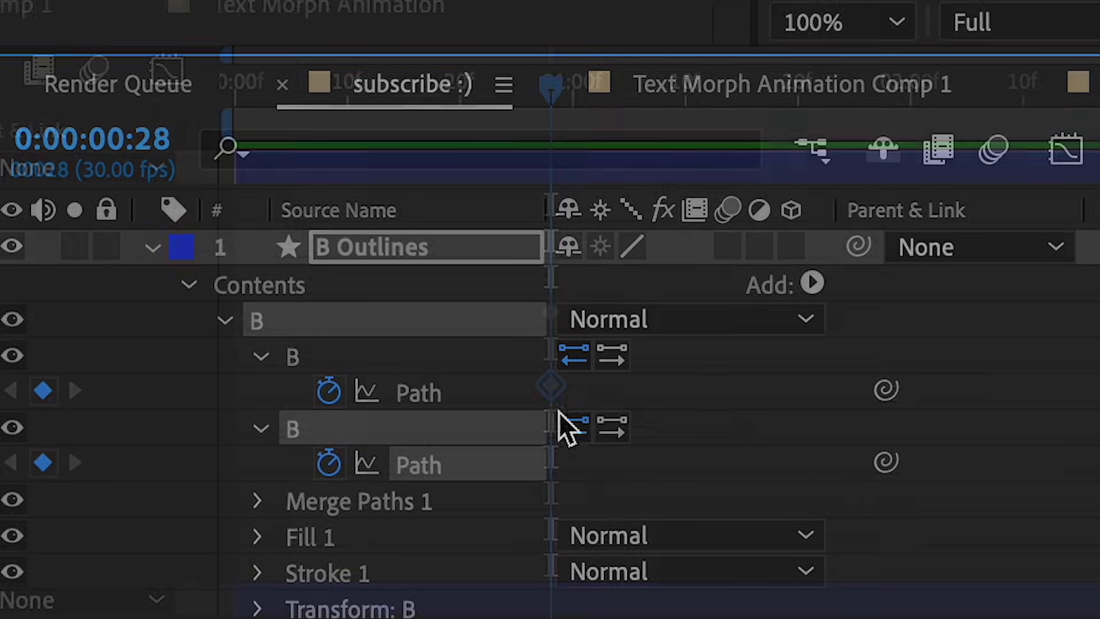
Step: Copy the B Outlines path keyframes and paste them onto both A Outlines paths at 0:00:01:02
{"action": "left_click_drag", "start_coordinate": [701, 261], "coordinate": [497, 400]}
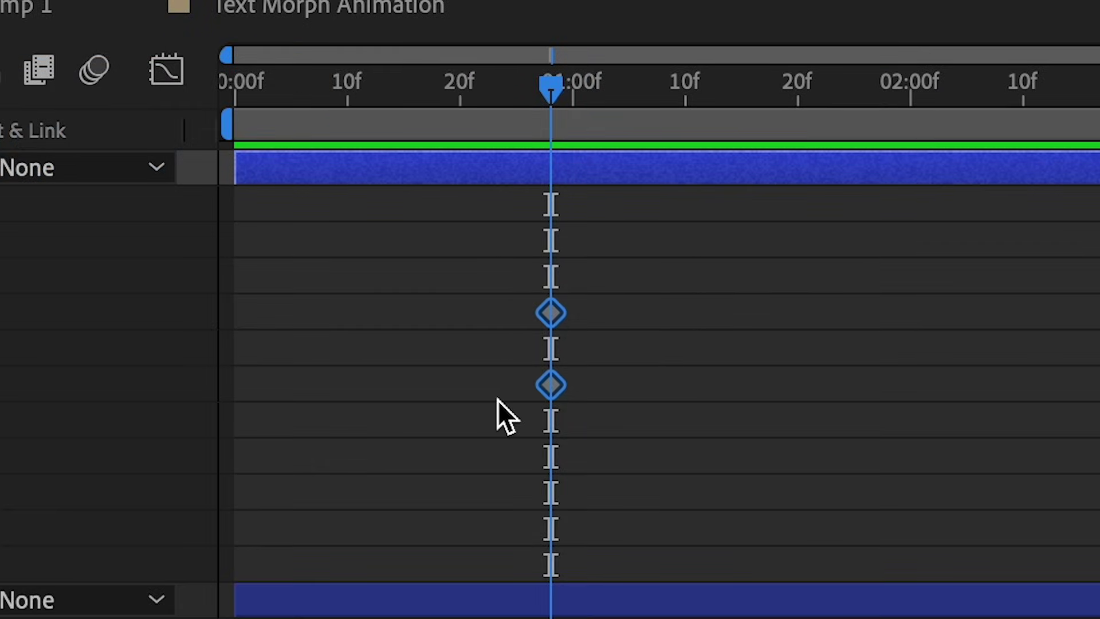
{"action": "key", "text": "ctrl+c"}
{"action": "scroll", "coordinate": [510, 434], "scroll_direction": "down", "scroll_amount": 5}
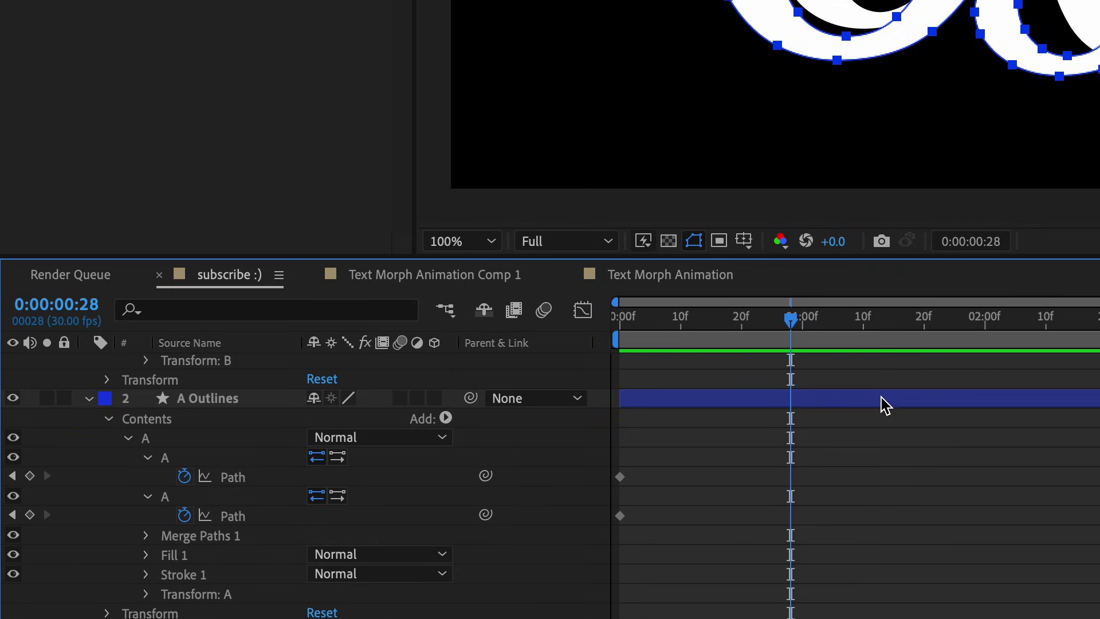
{"action": "left_click", "coordinate": [883, 402]}
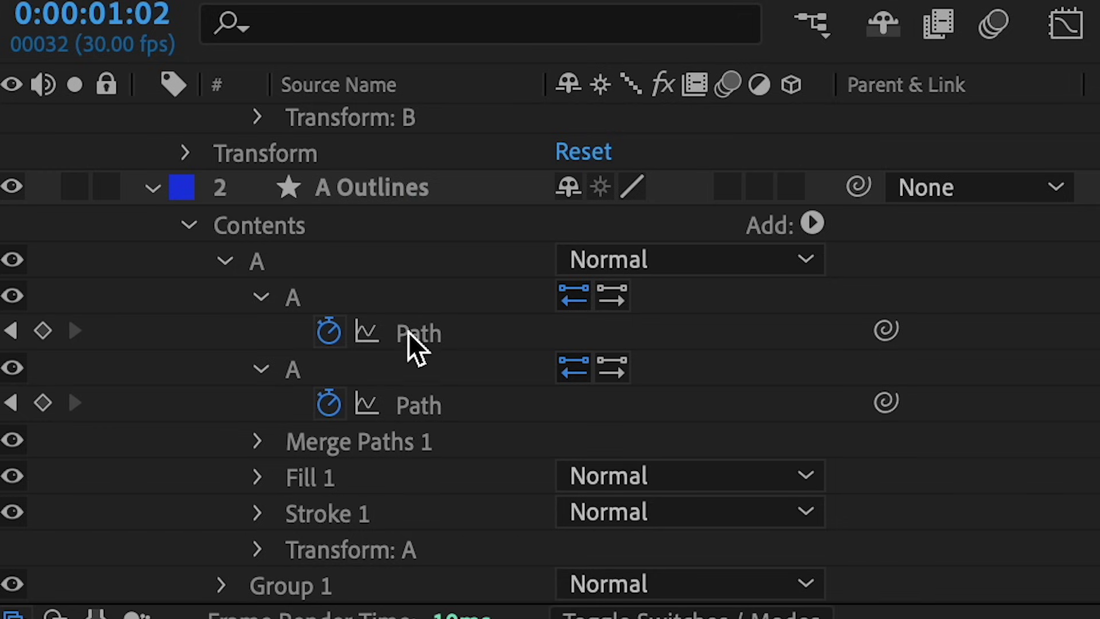
{"action": "left_click", "coordinate": [226, 478]}
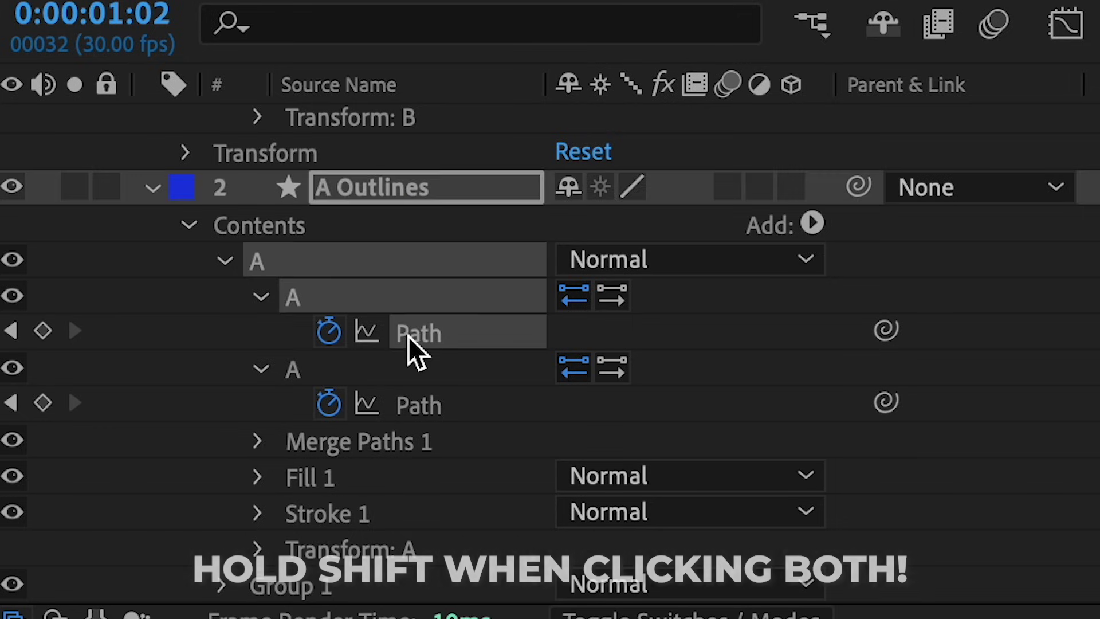
{"action": "left_click", "coordinate": [465, 398], "text": "shift"}
{"action": "key", "text": "ctrl+v"}
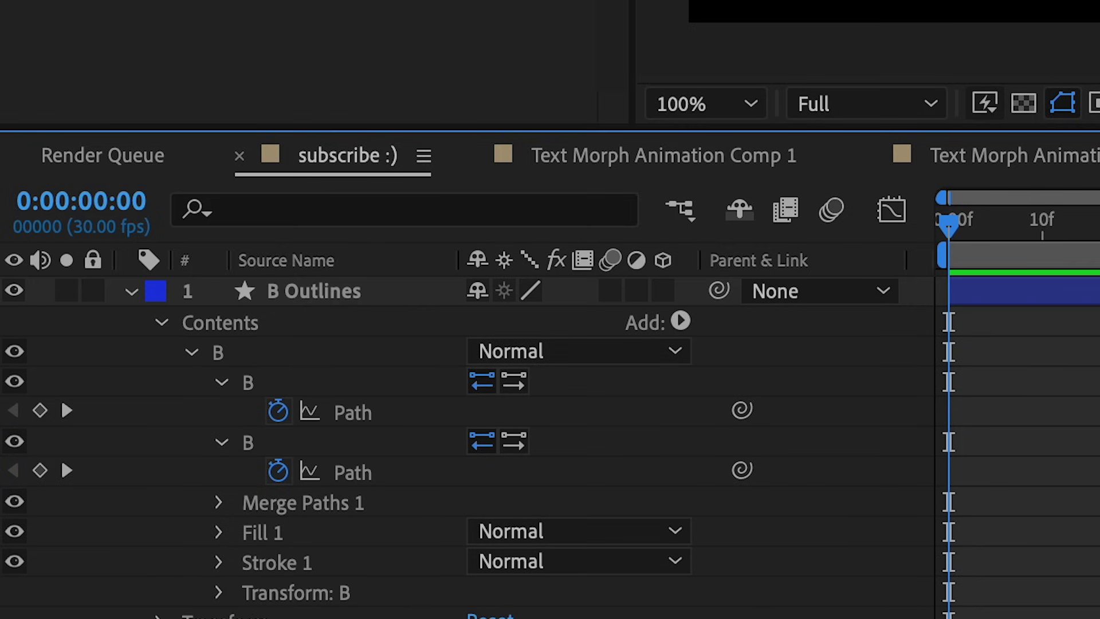
Step: Delete the B Outlines layer and preview the morph on A Outlines
{"action": "left_click", "coordinate": [314, 291]}
{"action": "key", "text": "Return"}
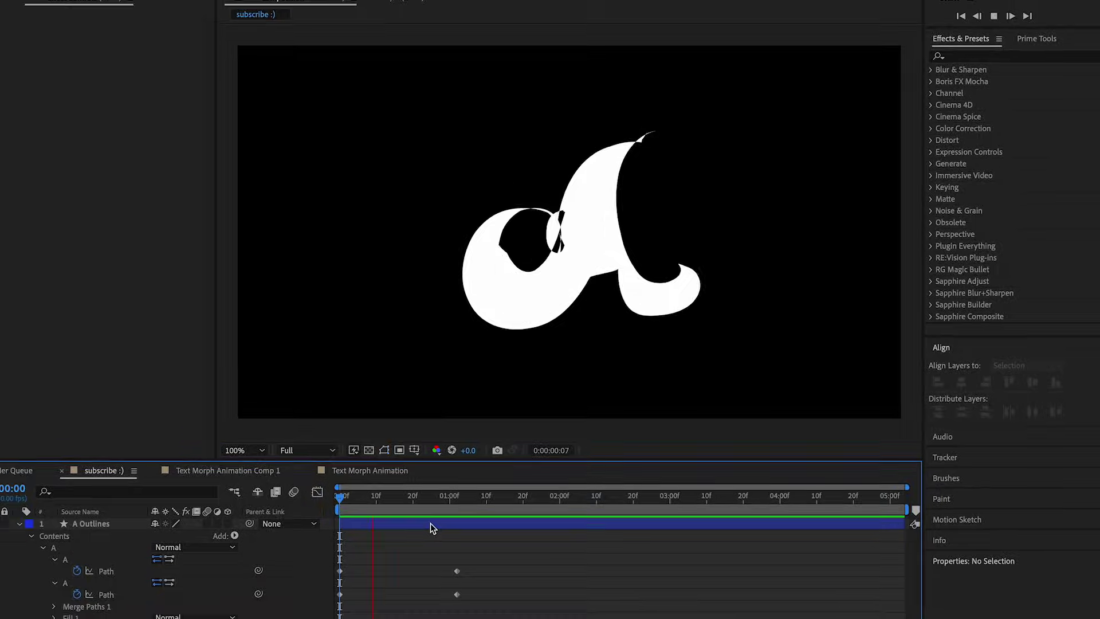
Step: Apply Easy Ease to all path keyframes of the A Outlines layer
{"action": "left_click_drag", "start_coordinate": [504, 556], "coordinate": [327, 615]}
{"action": "left_click_drag", "start_coordinate": [156, 469], "coordinate": [156, 469]}
{"action": "right_click", "coordinate": [249, 243]}
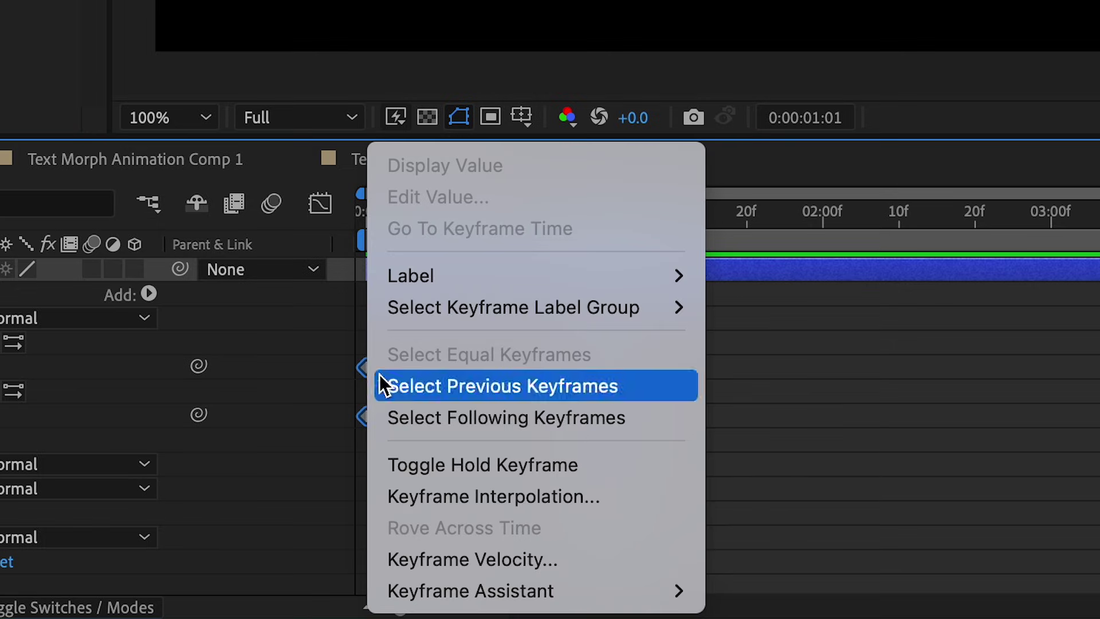
{"action": "mouse_move", "coordinate": [250, 596]}
{"action": "left_click", "coordinate": [643, 371]}
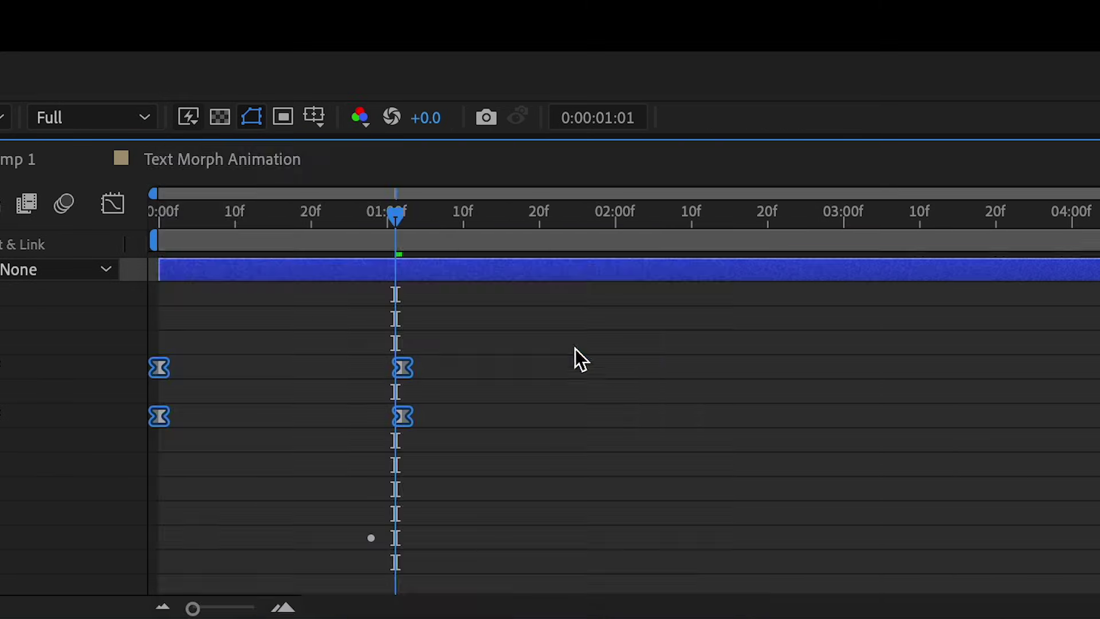
Step: Reshape the path keyframes' speed graph by lengthening the ease into the last keyframe and adjusting the first keyframe's outgoing influence
{"action": "left_click", "coordinate": [113, 204]}
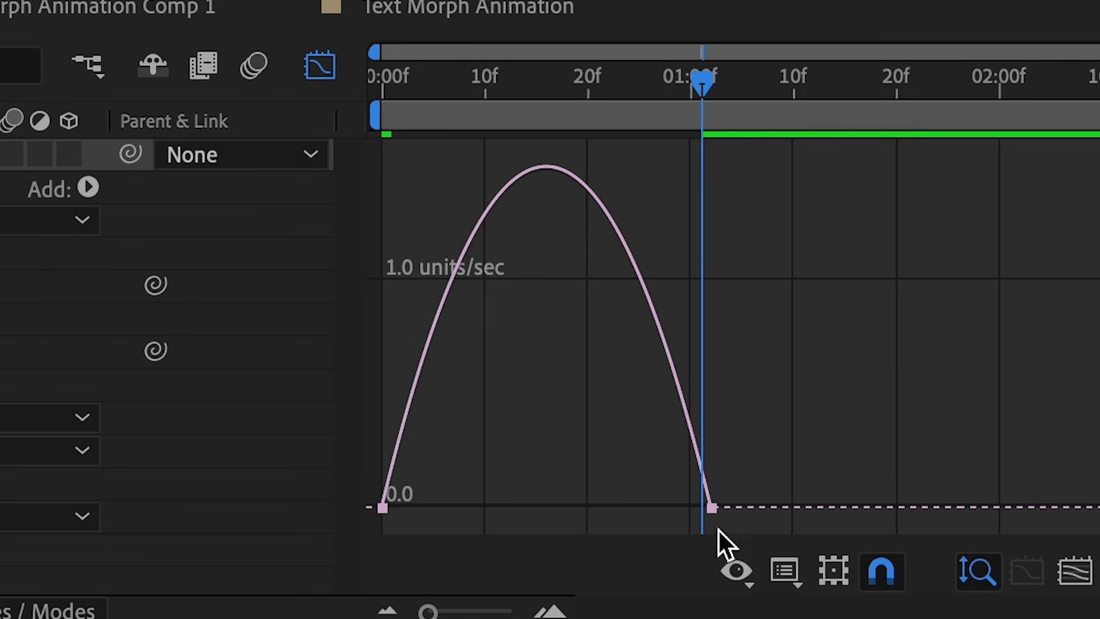
{"action": "left_click", "coordinate": [712, 510]}
{"action": "left_click_drag", "start_coordinate": [820, 366], "coordinate": [591, 507]}
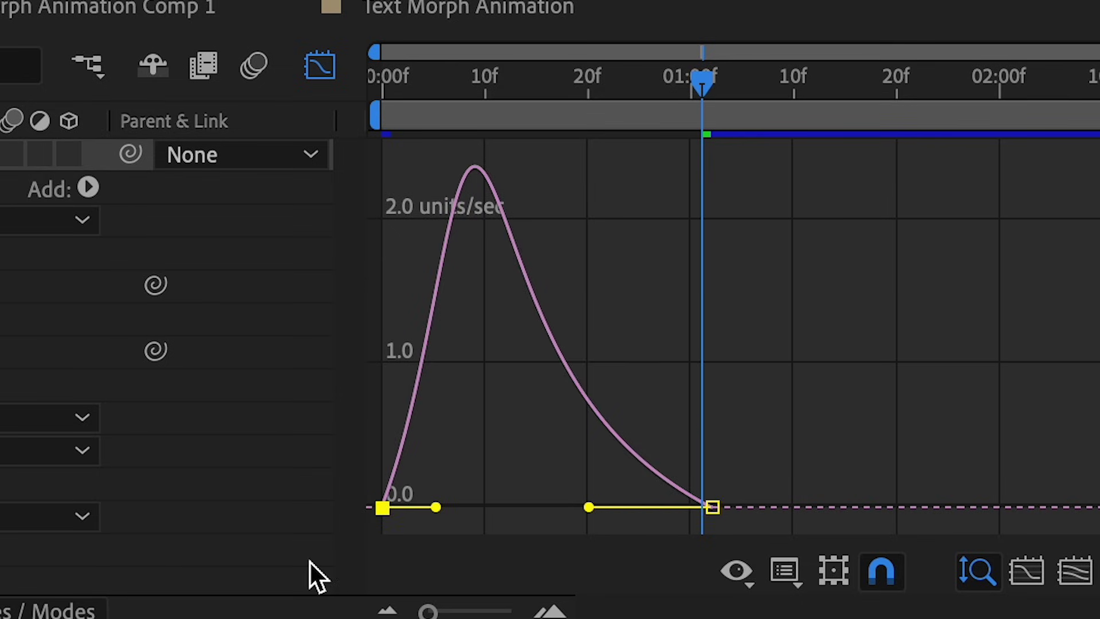
{"action": "left_click_drag", "start_coordinate": [438, 510], "coordinate": [479, 508]}
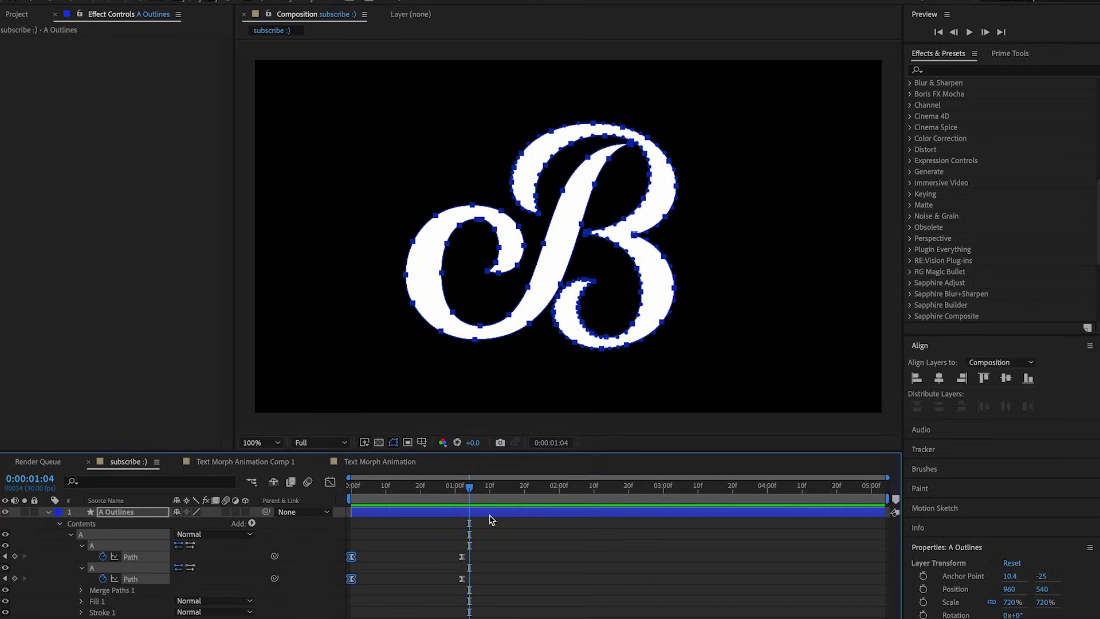
Step: Split the A Outlines layer at 0:00:01:11 and delete the part after the cut
{"action": "left_click_drag", "start_coordinate": [351, 511], "coordinate": [490, 515]}
{"action": "key", "text": "Delete"}
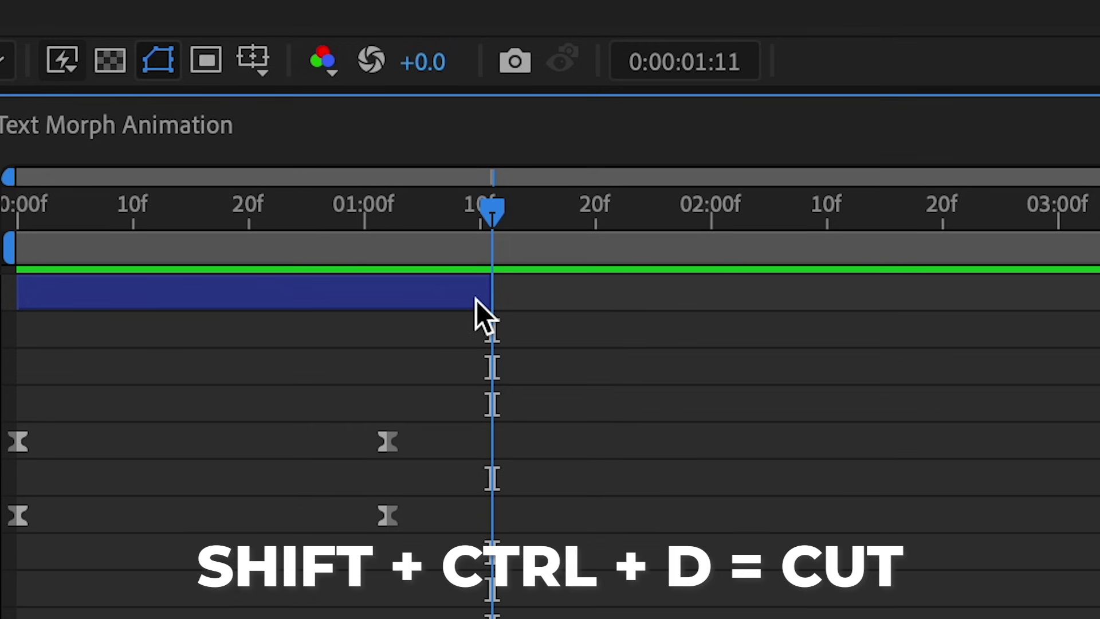
Step: Shorten the composition's work area to finish at the end of the A Outlines layer
{"action": "key", "text": "space"}
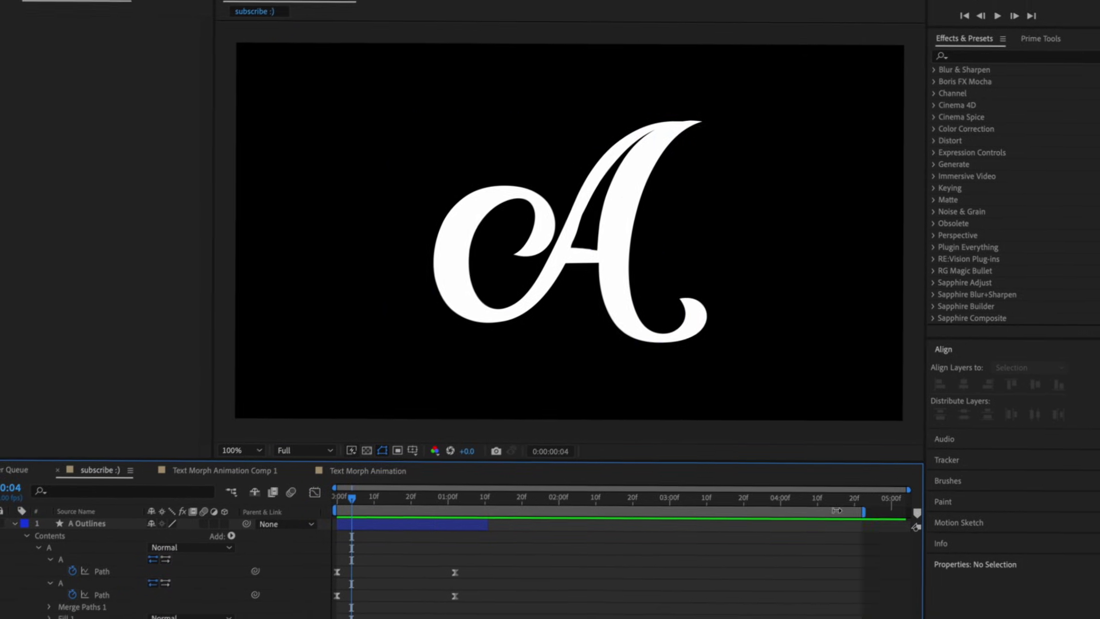
{"action": "left_click_drag", "start_coordinate": [505, 506], "coordinate": [492, 506]}
Step: Apply the CC Force Motion Blur effect to the A Outlines layer and preview the morph from the first frame
{"action": "left_click", "coordinate": [470, 518]}
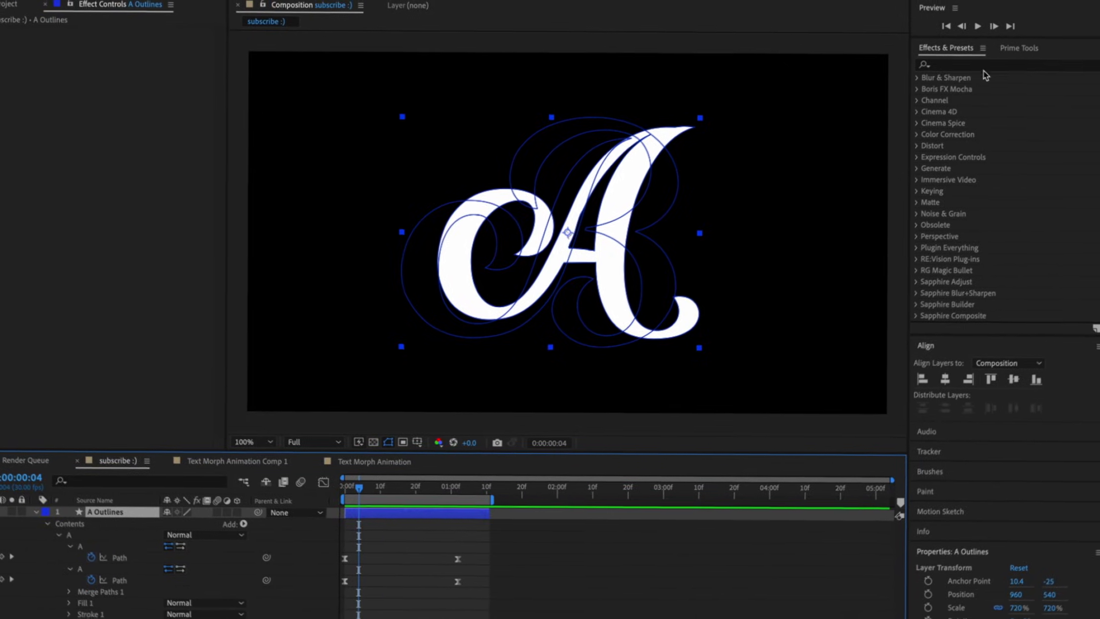
{"action": "left_click", "coordinate": [989, 61]}
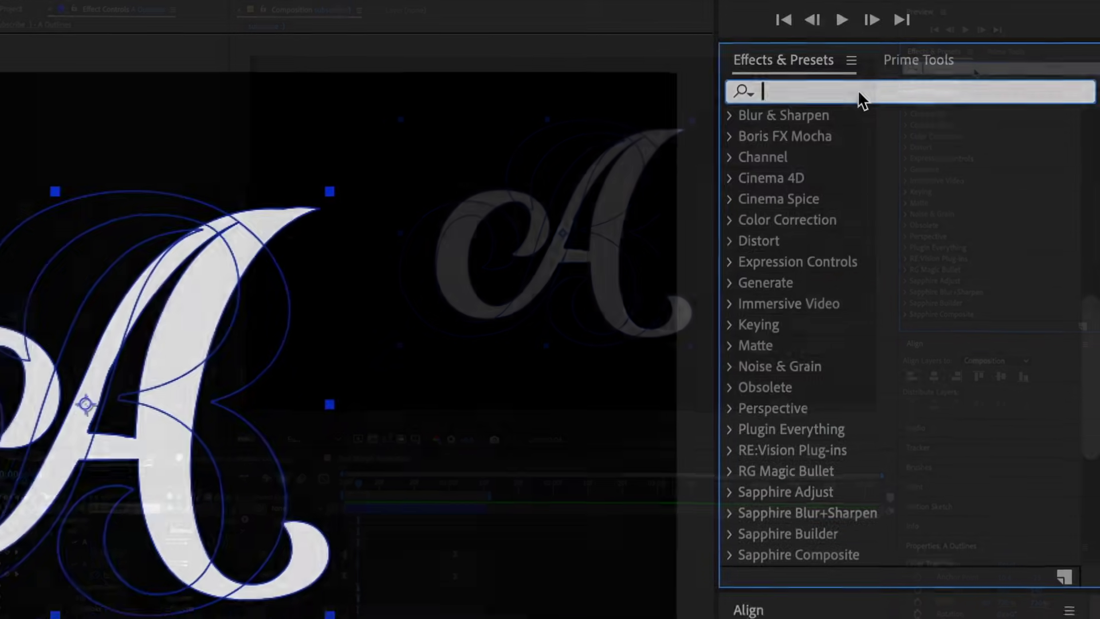
{"action": "type", "text": "force mot"}
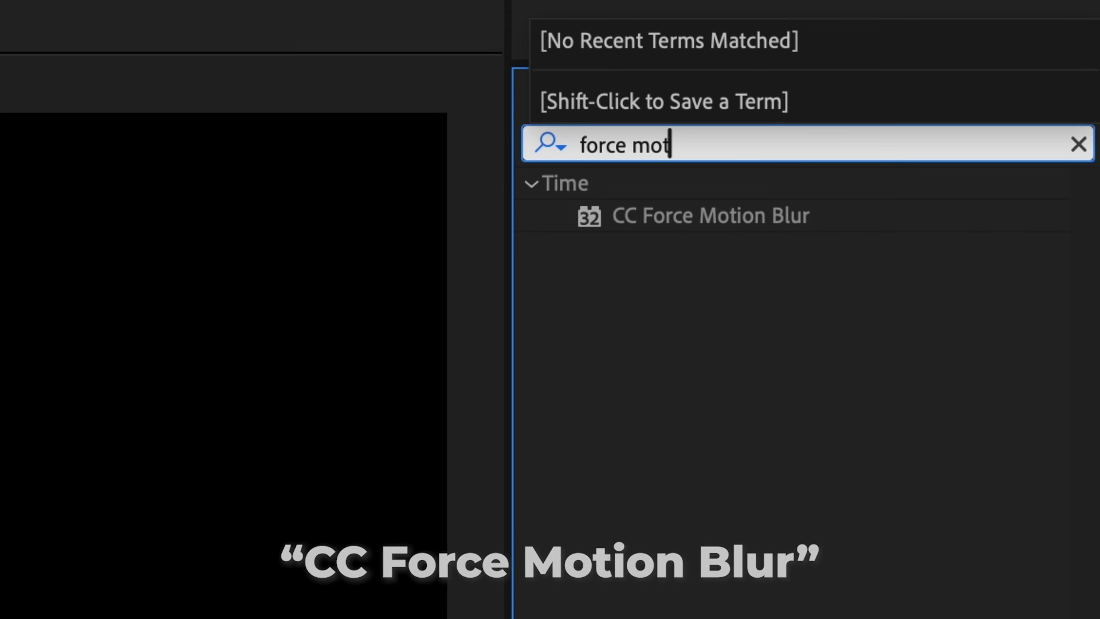
{"action": "double_click", "coordinate": [711, 215]}
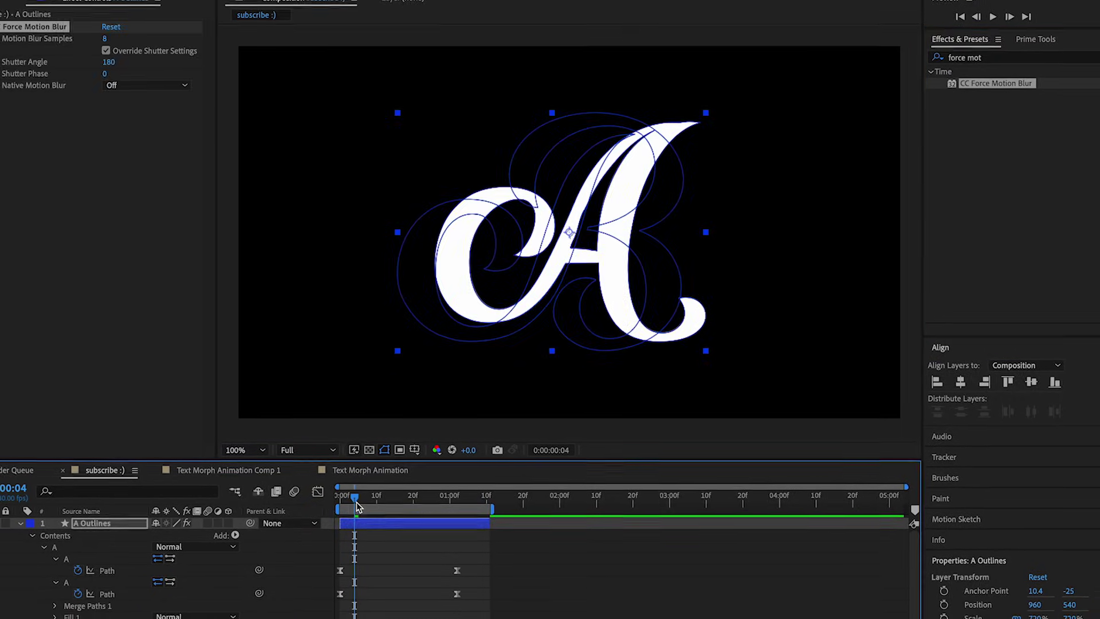
{"action": "mouse_move", "coordinate": [356, 502]}
{"action": "left_mouse_down"}
{"action": "mouse_move", "coordinate": [395, 502]}
{"action": "mouse_move", "coordinate": [340, 502]}
{"action": "left_mouse_up"}
{"action": "key", "text": "space"}
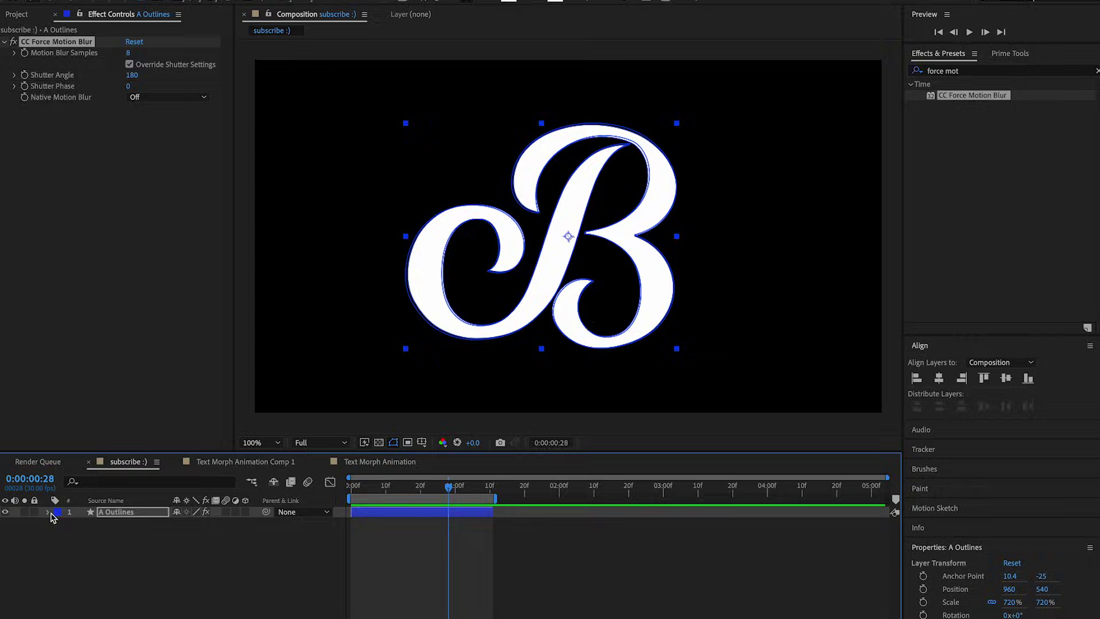
Step: Add a dark red solid layer at the start of the composition and place it beneath A Outlines as the background
{"action": "left_click_drag", "start_coordinate": [448, 491], "coordinate": [377, 491]}
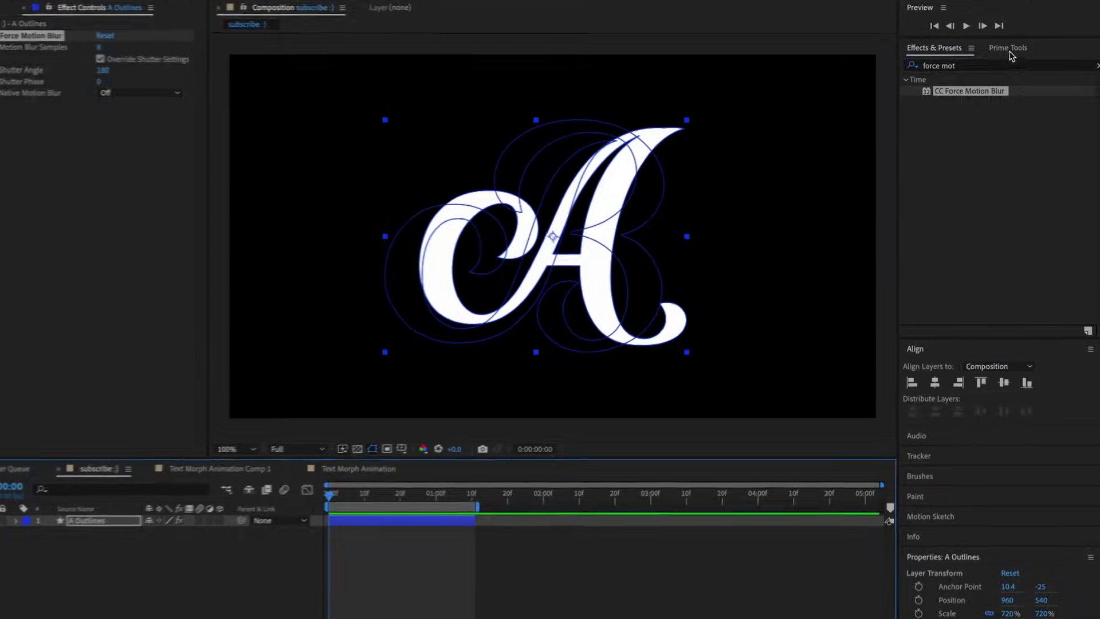
{"action": "left_click", "coordinate": [744, 201]}
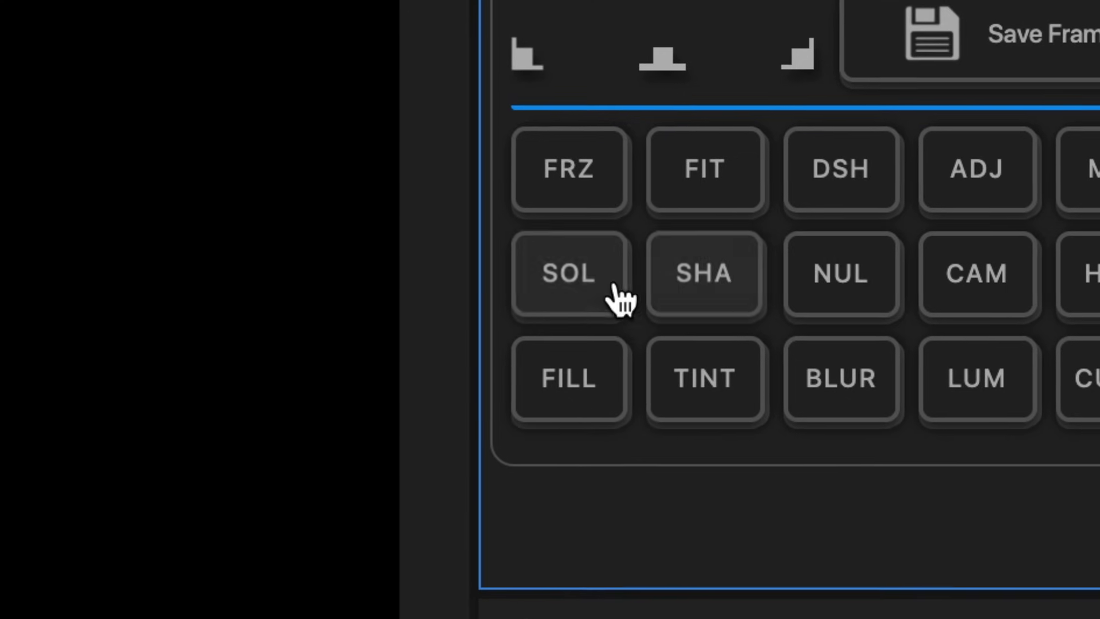
{"action": "left_click", "coordinate": [599, 271]}
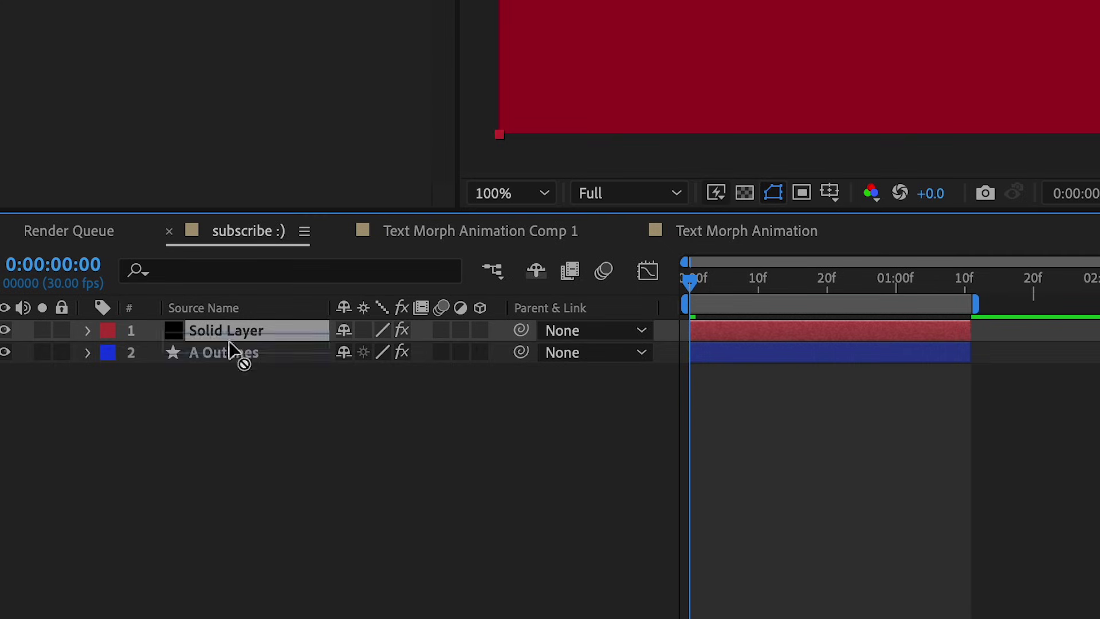
{"action": "left_click_drag", "start_coordinate": [228, 343], "coordinate": [230, 368]}
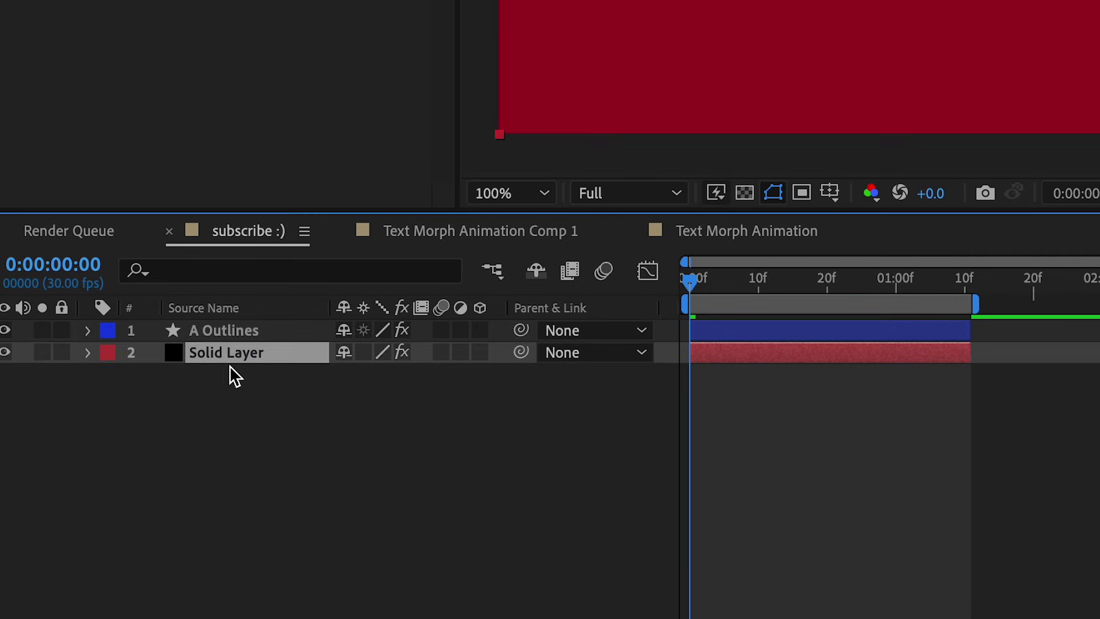
Step: Find the Drop Shadow effect for the A Outlines layer
{"action": "left_click", "coordinate": [773, 334]}
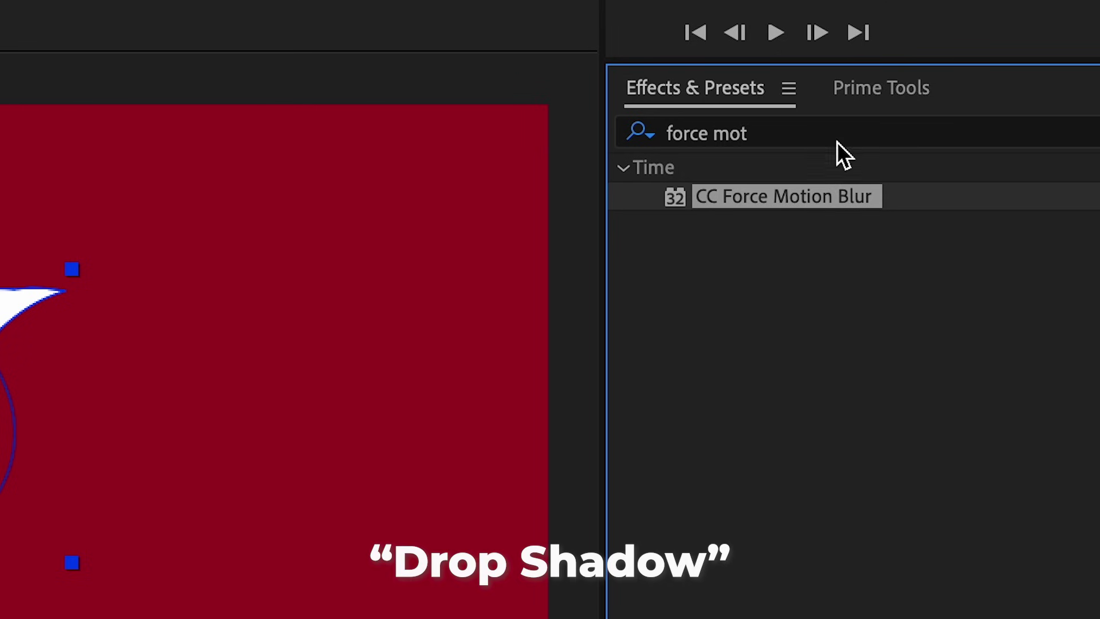
{"action": "left_click", "coordinate": [993, 75]}
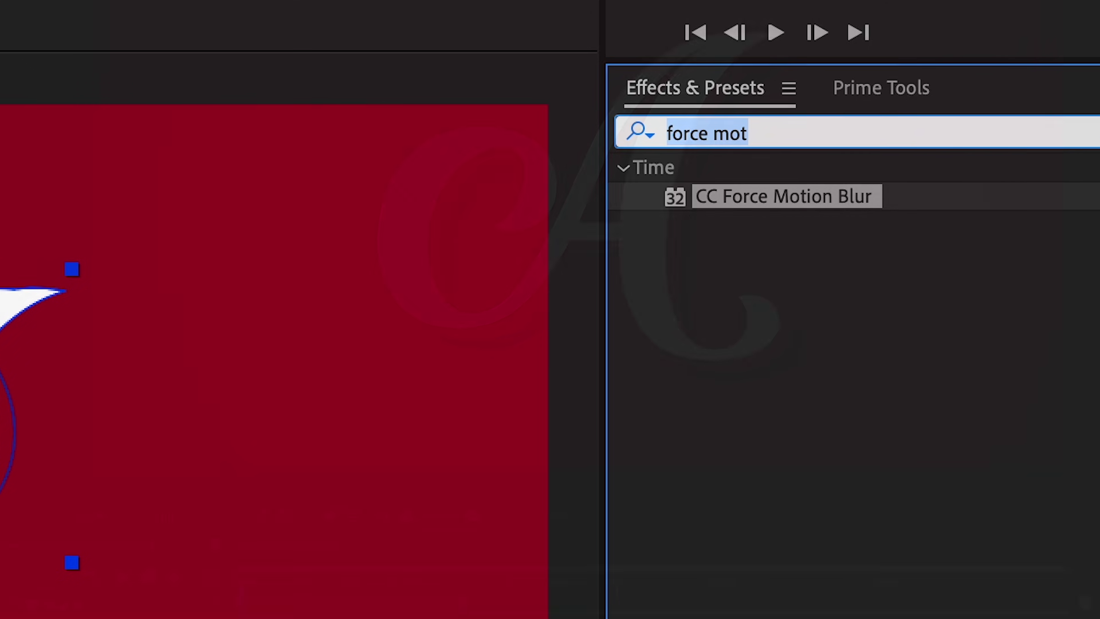